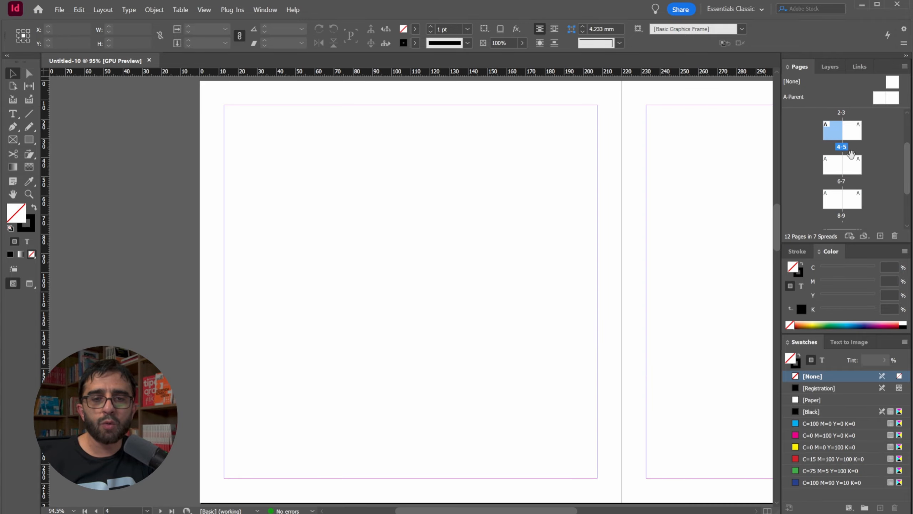
Step: Examine the page size, pages and margin settings in the new document preset details without creating a document
key(z)
alt+click(320, 158)
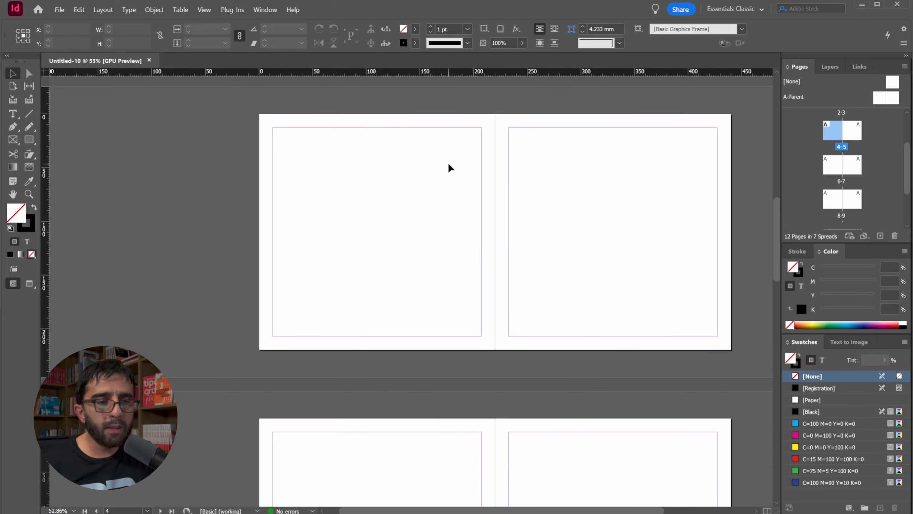
drag(407, 168, 328, 182)
ctrl+click(394, 138)
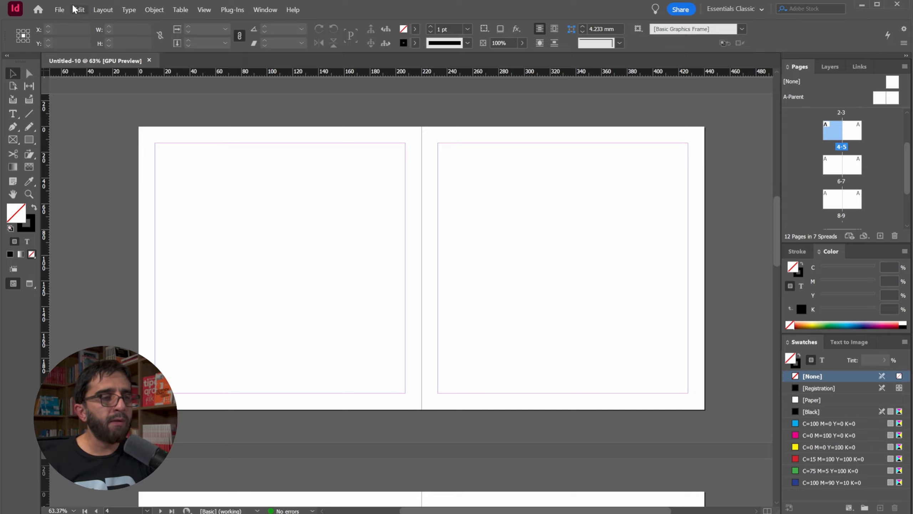
click(59, 9)
mouse_move(69, 23)
click(293, 26)
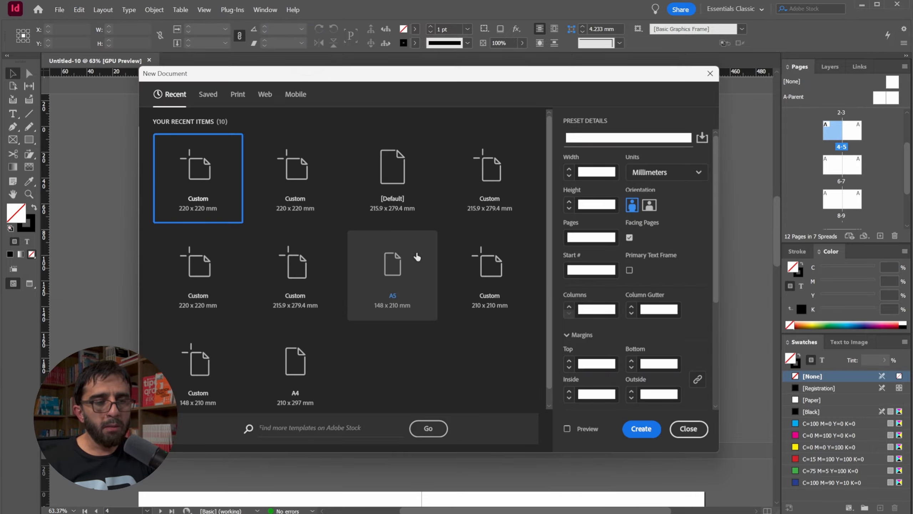
scroll(595, 312, down, 1)
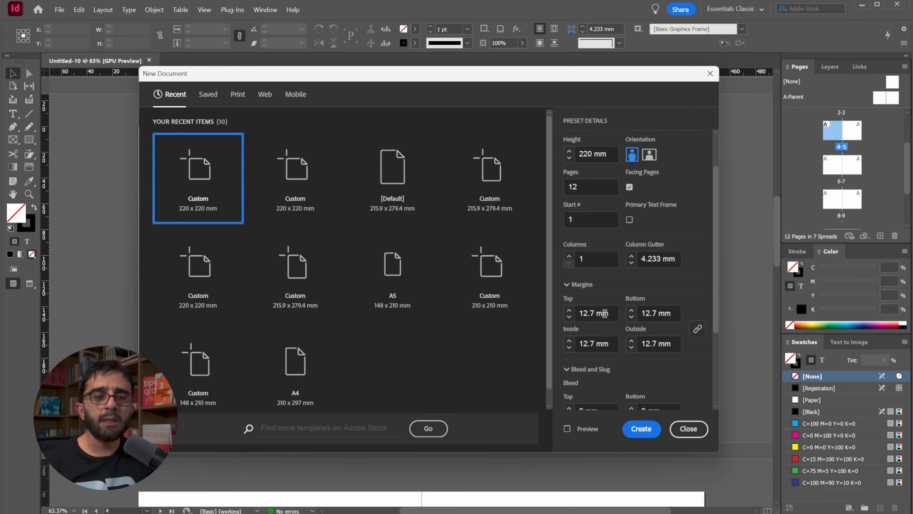
click(688, 428)
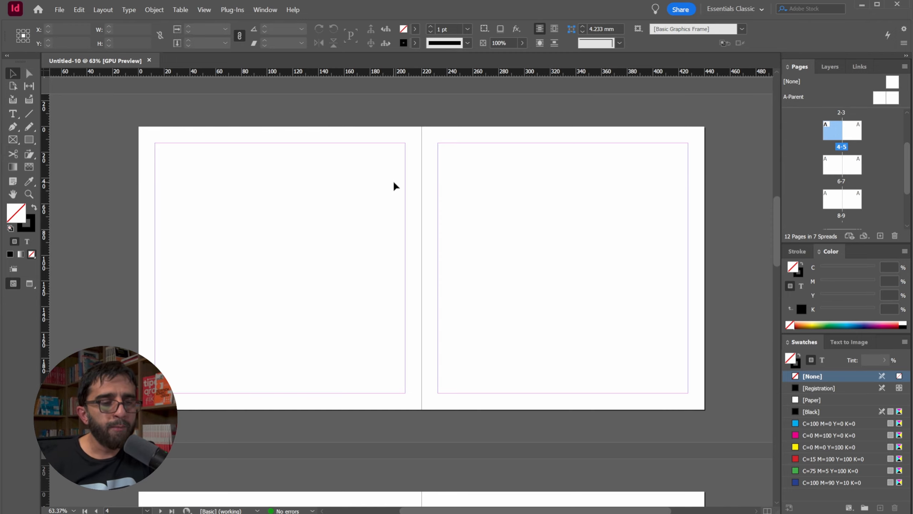
key(z)
click(242, 318)
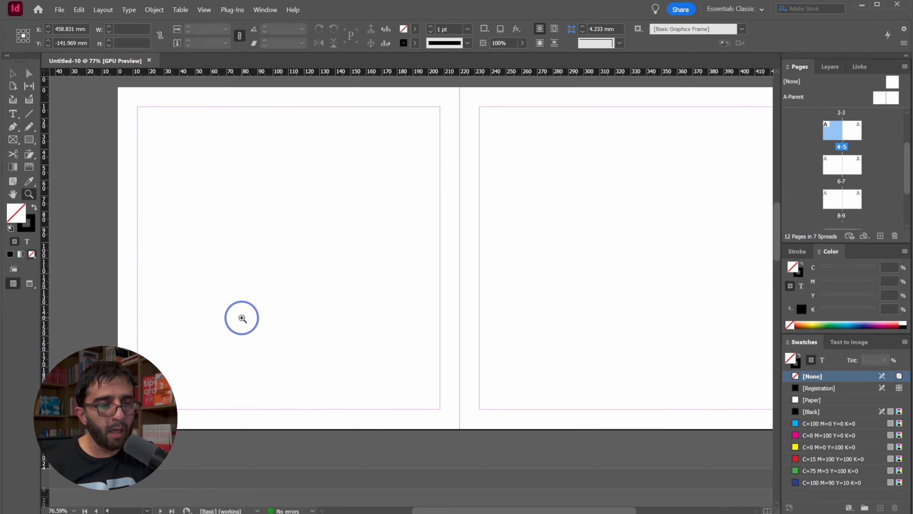
drag(270, 256, 276, 276)
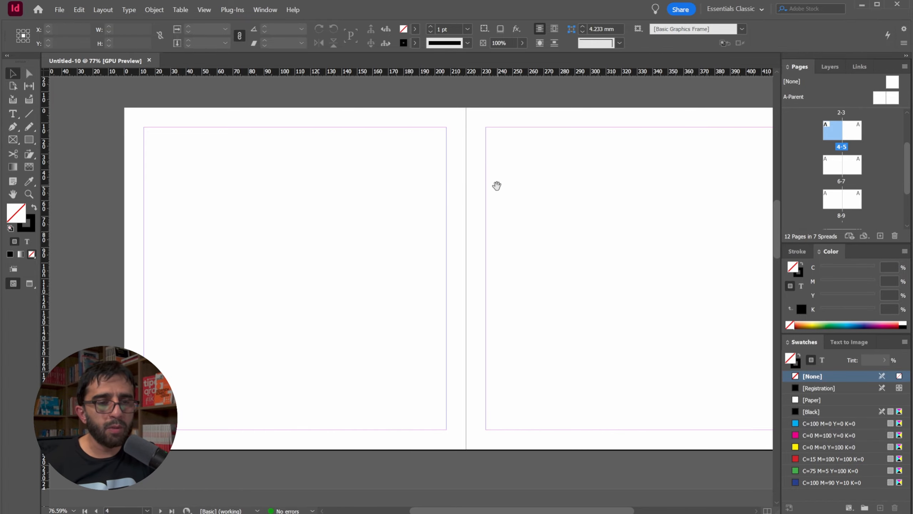
drag(497, 185, 459, 175)
Step: Open the Margins and Columns settings for both pages of the A-Parent spread and unlink the four margin values
double_click(883, 94)
shift+click(893, 99)
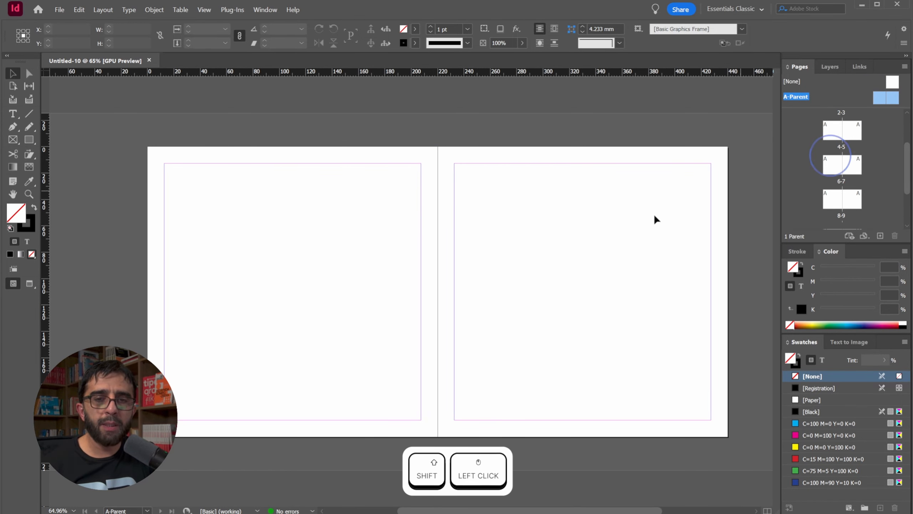
click(108, 11)
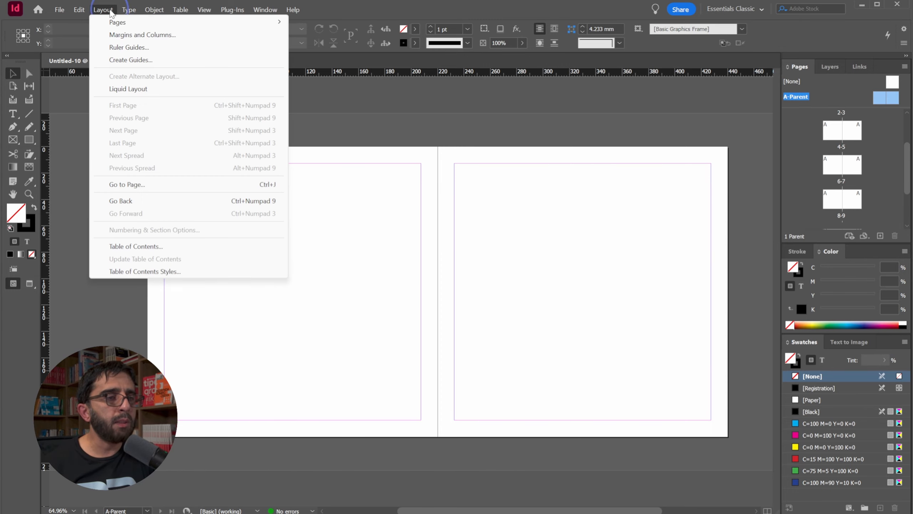
click(119, 35)
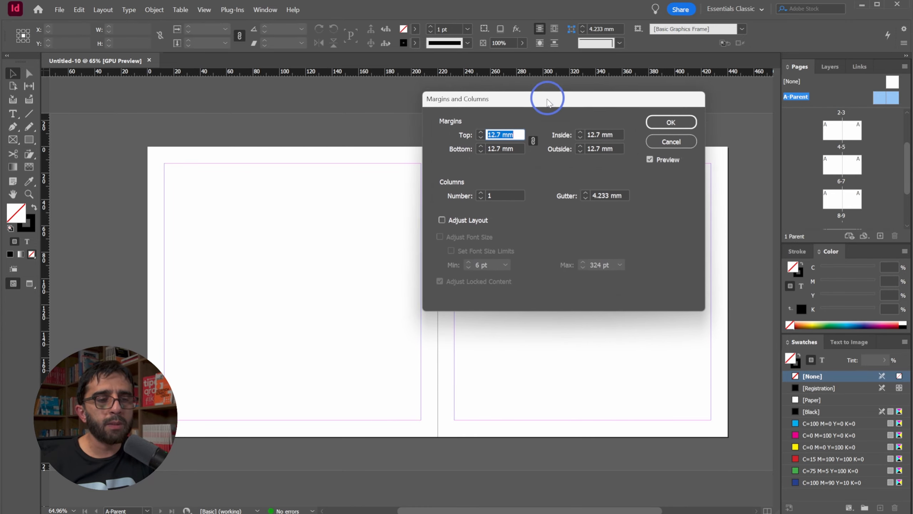
drag(547, 101, 547, 92)
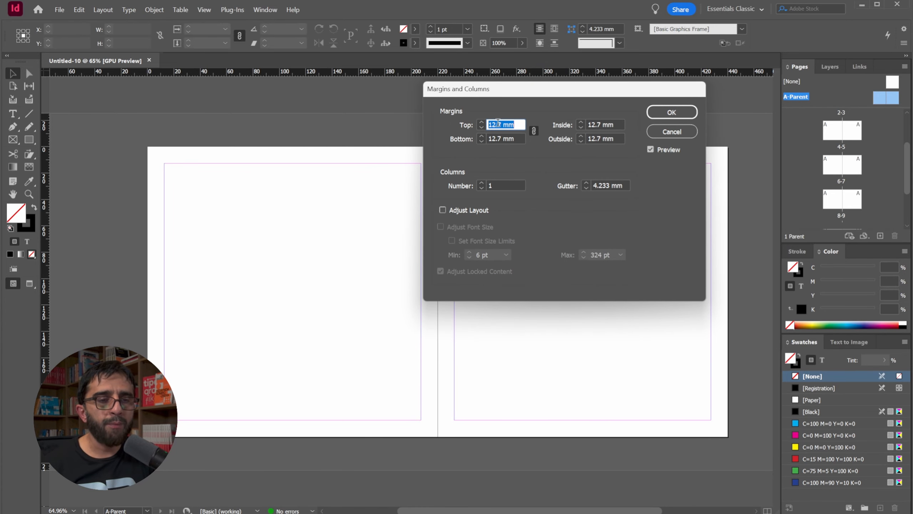
click(520, 139)
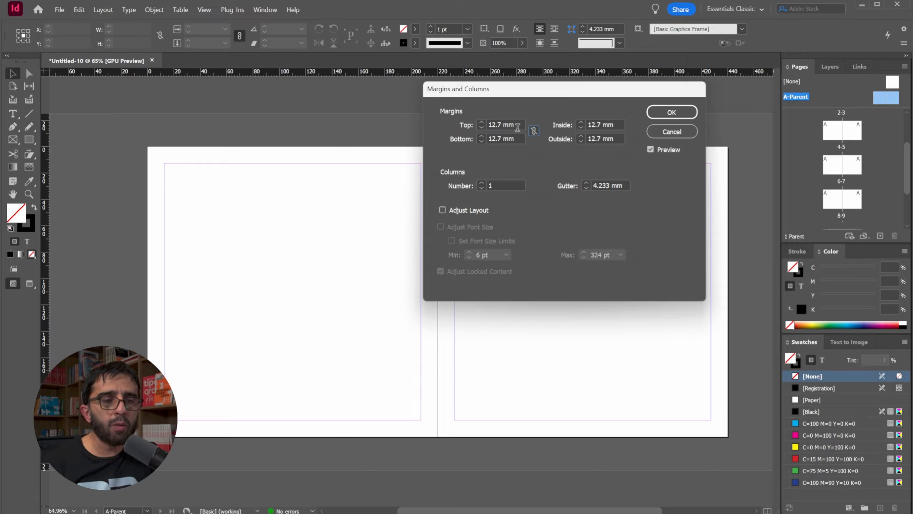
Step: Set the parent spread's top margin to 20 mm and bottom margin to 30 mm
drag(520, 126, 439, 117)
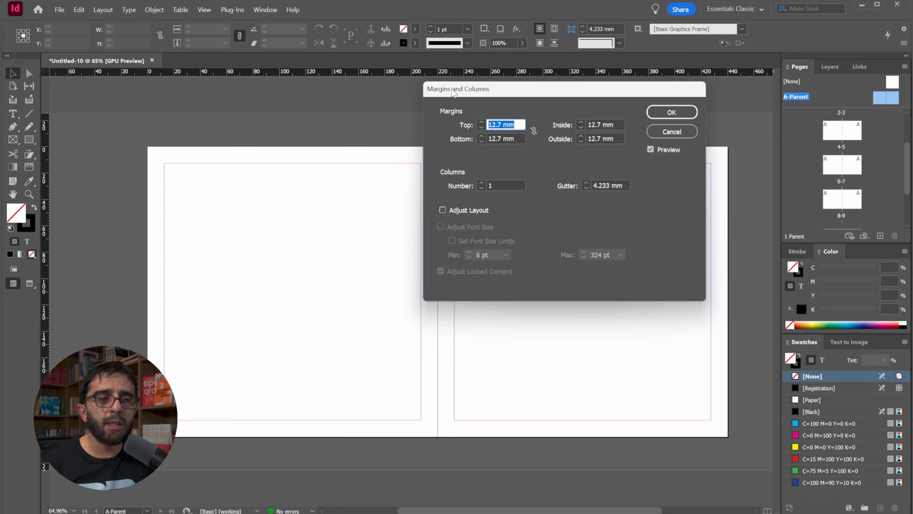
drag(459, 91, 440, 130)
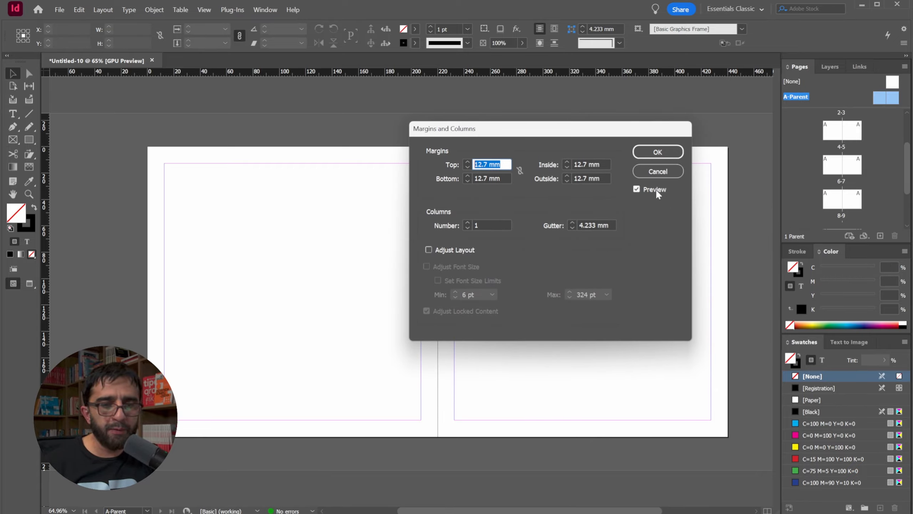
text(20)
key(Tab)
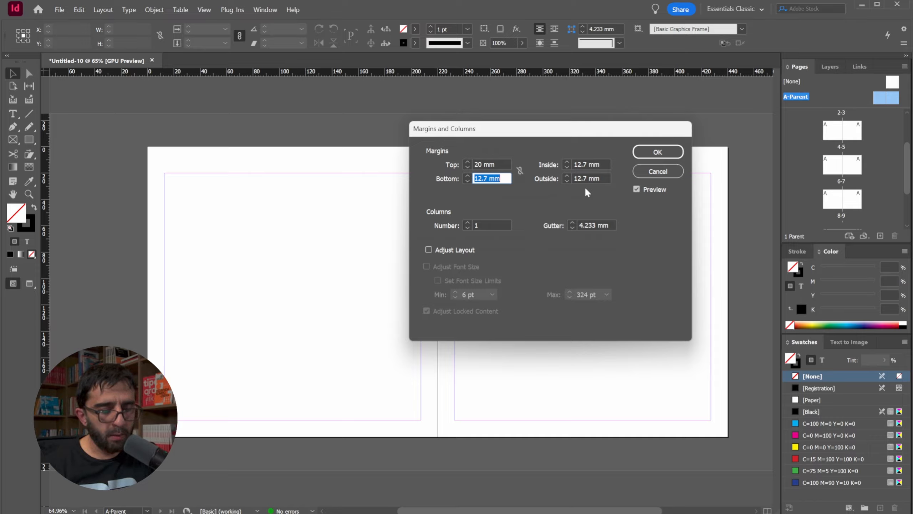
text(30)
key(Tab)
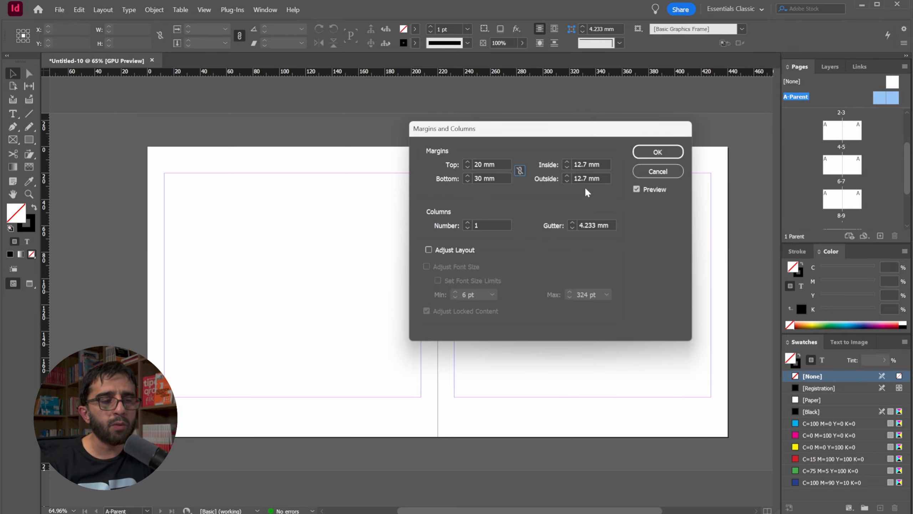
key(Tab)
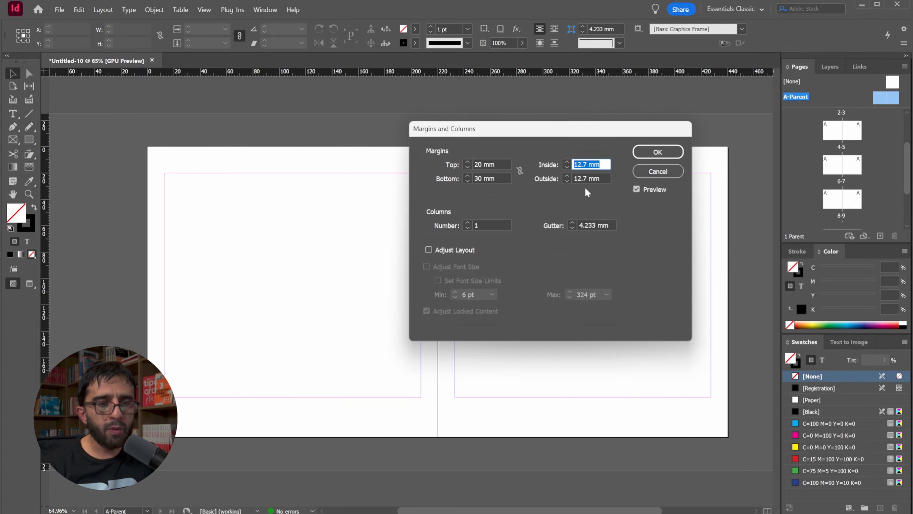
Step: Apply a 25 mm inside margin and a 15 mm outside margin to the parent spread, and check page 4
text(25)
key(Tab)
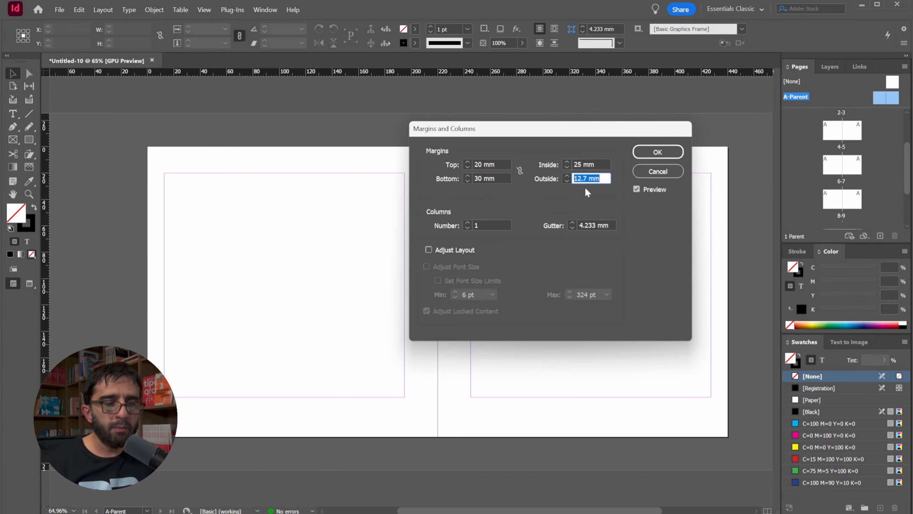
drag(491, 129, 614, 130)
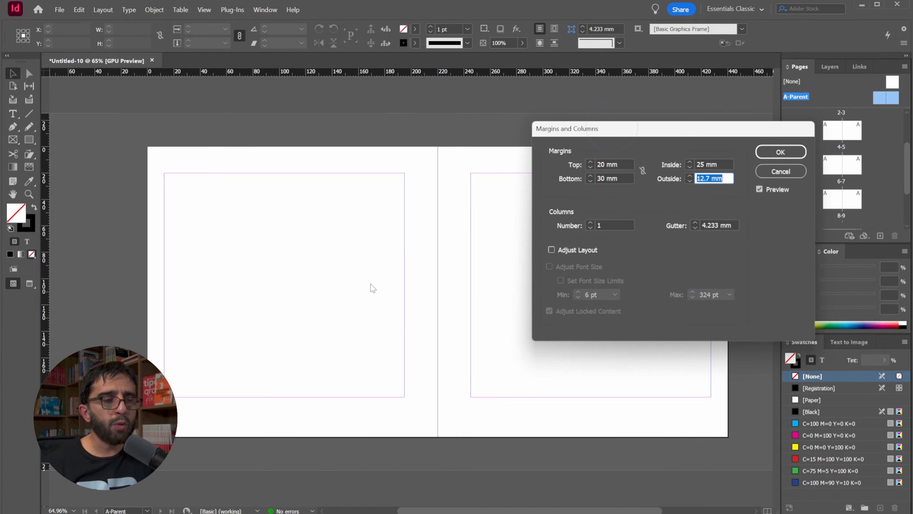
text(15)
key(Tab)
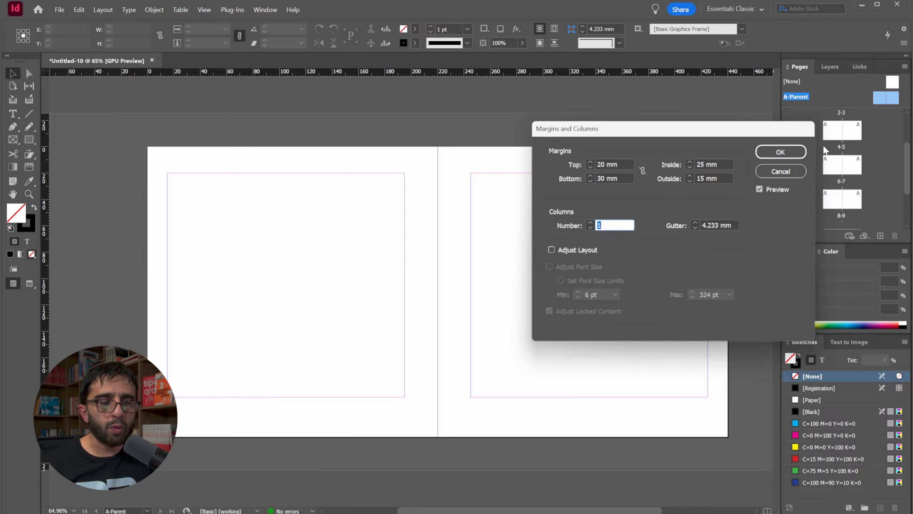
click(782, 152)
double_click(835, 138)
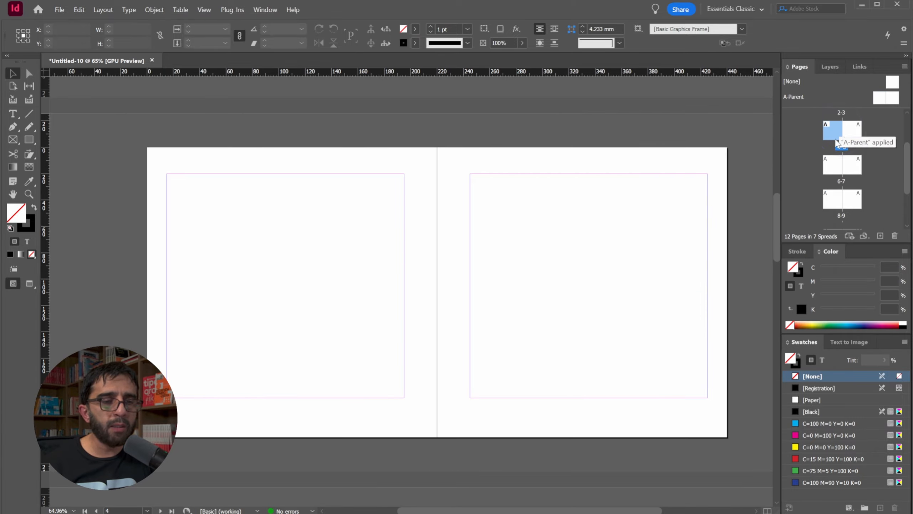
Step: Draw a text frame about 88 by 20 mm above the top margin on the A-Parent spread's first page
click(883, 97)
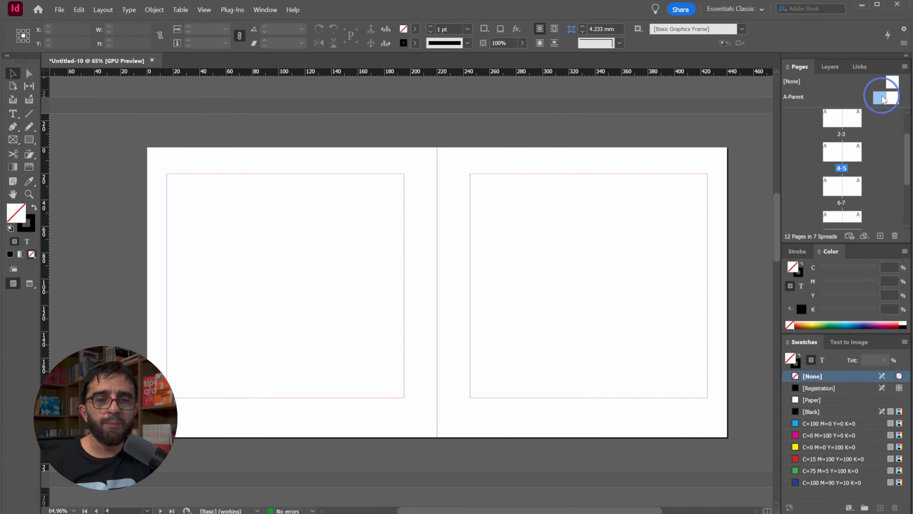
shift+click(893, 95)
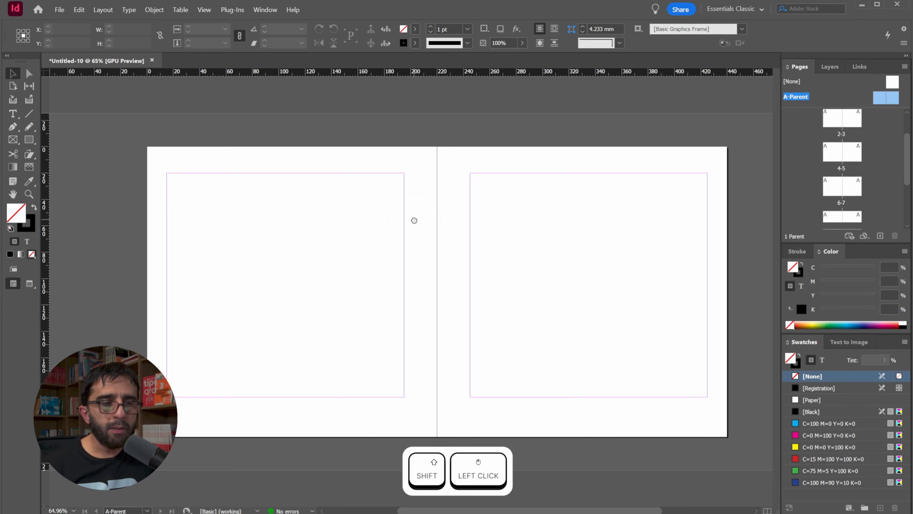
key(z)
click(215, 163)
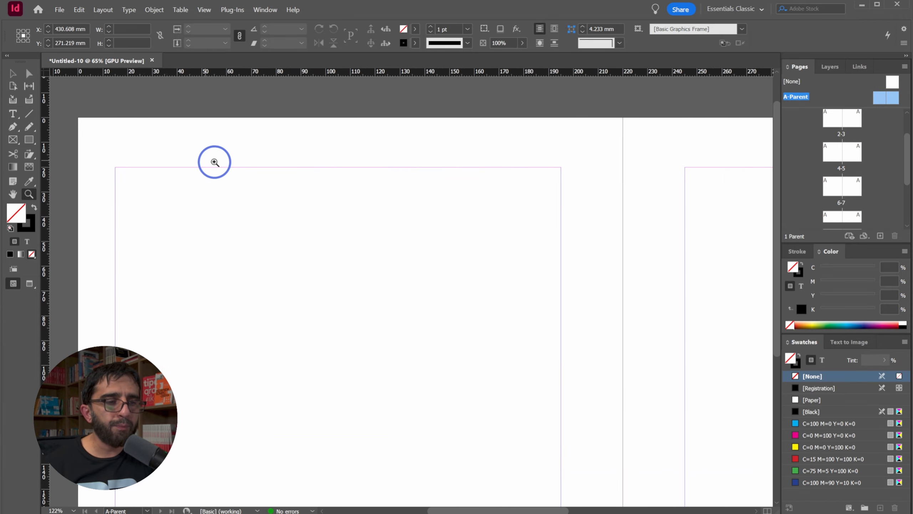
key(t)
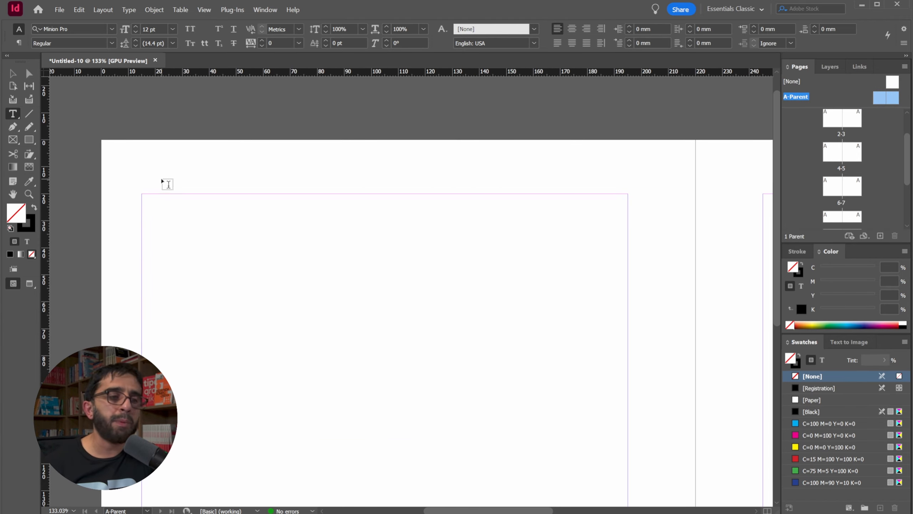
drag(144, 140, 379, 190)
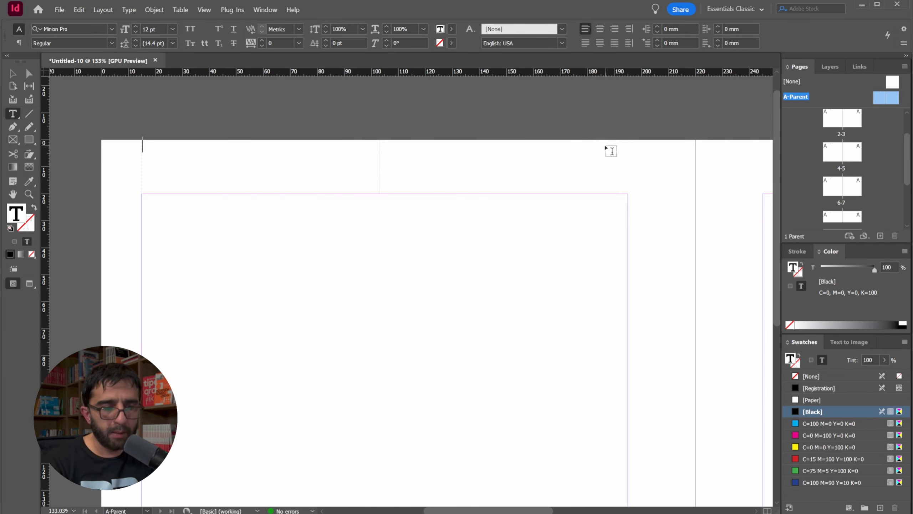
Step: Enter "Company Name" in the header text frame and centre the text vertically within it
key(shift)
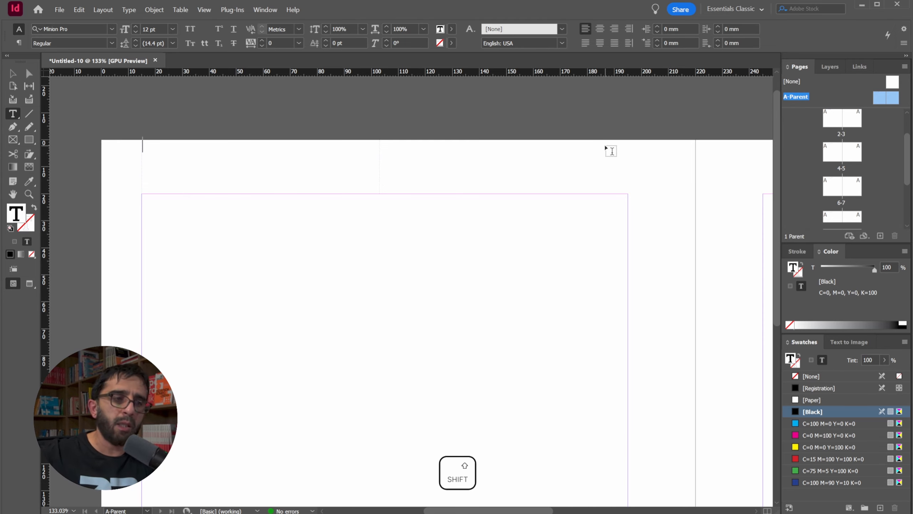
text(Compa)
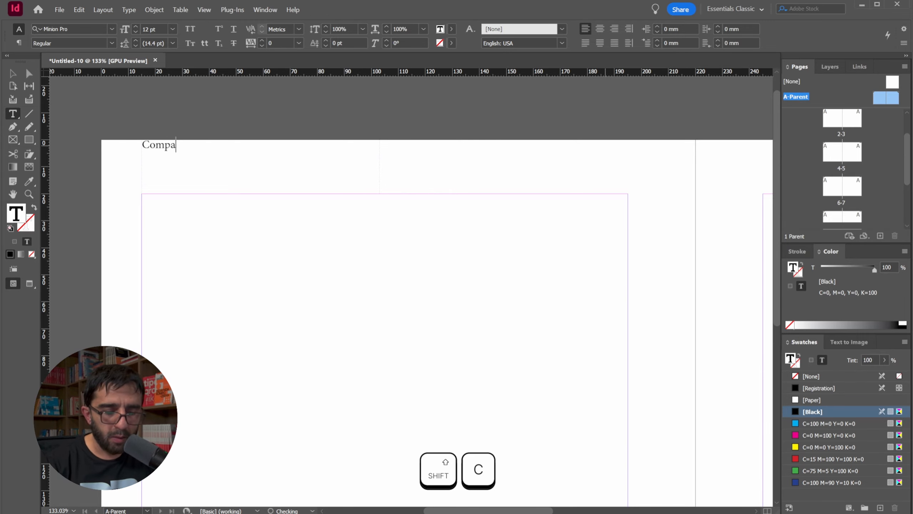
text(ny Name)
key(Escape)
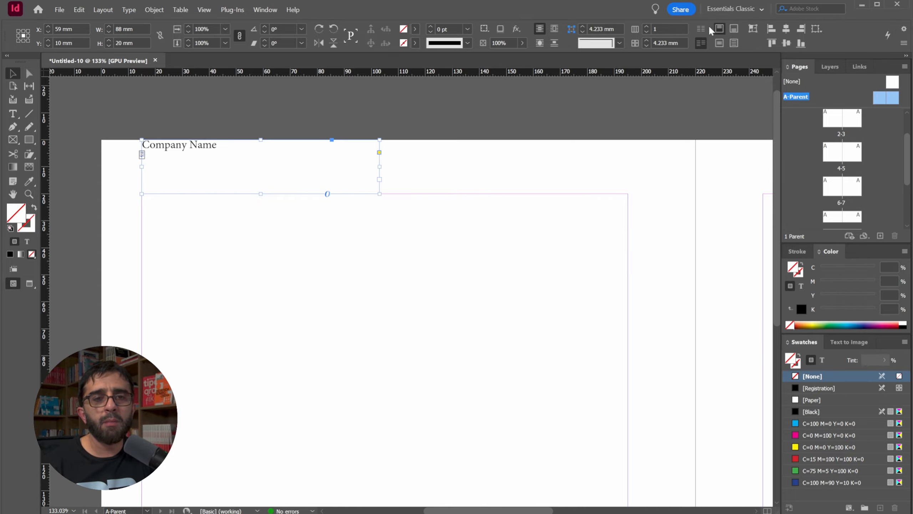
click(720, 43)
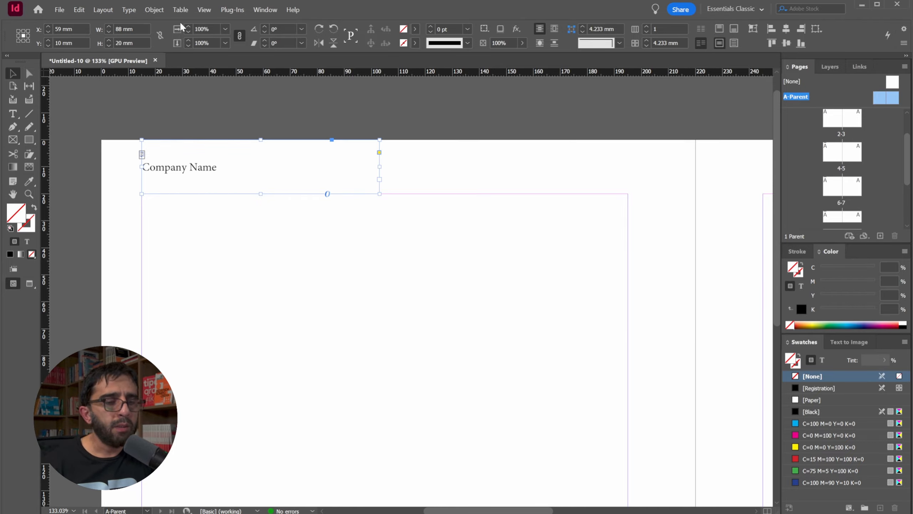
Step: Set the font size of the "Company Name" header text to 9 pt
key(t)
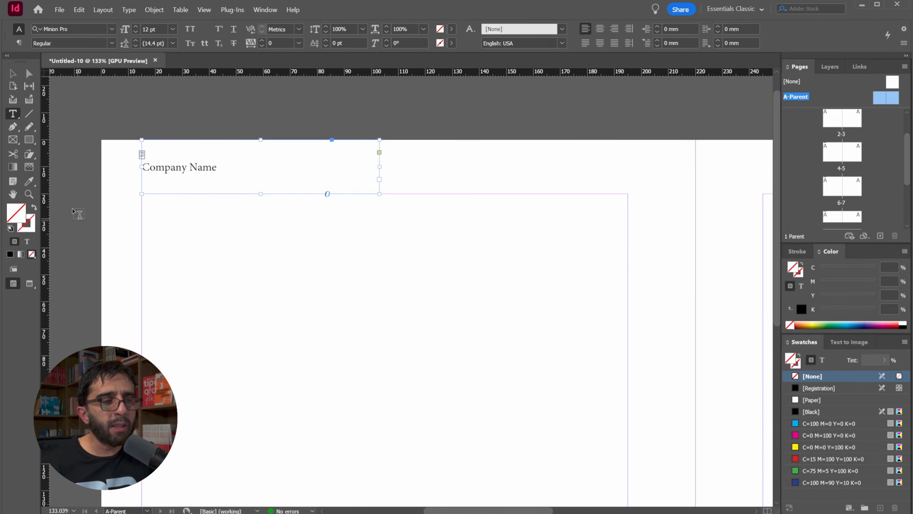
click(125, 28)
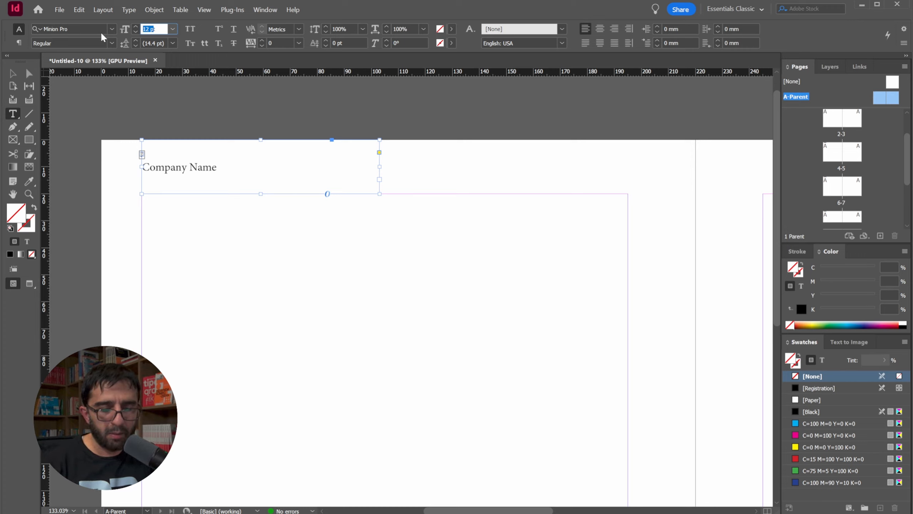
text(9t)
key(Return)
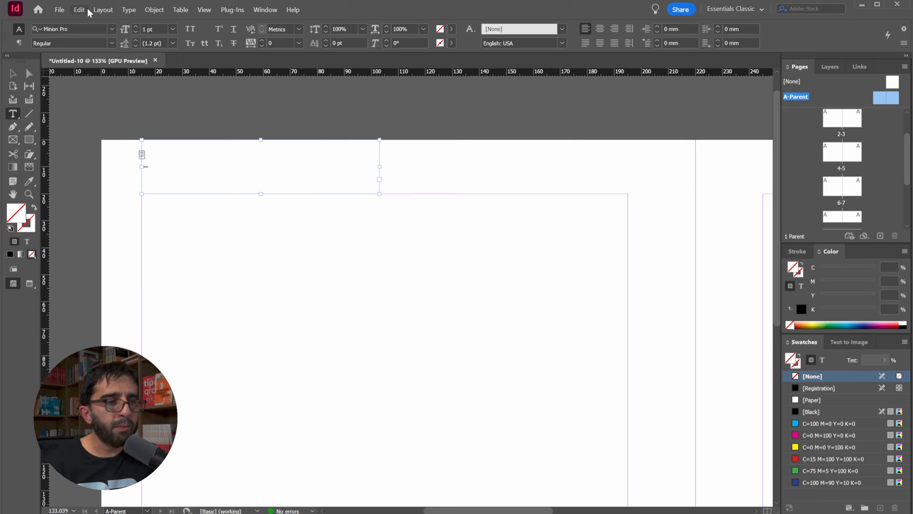
drag(149, 29, 88, 24)
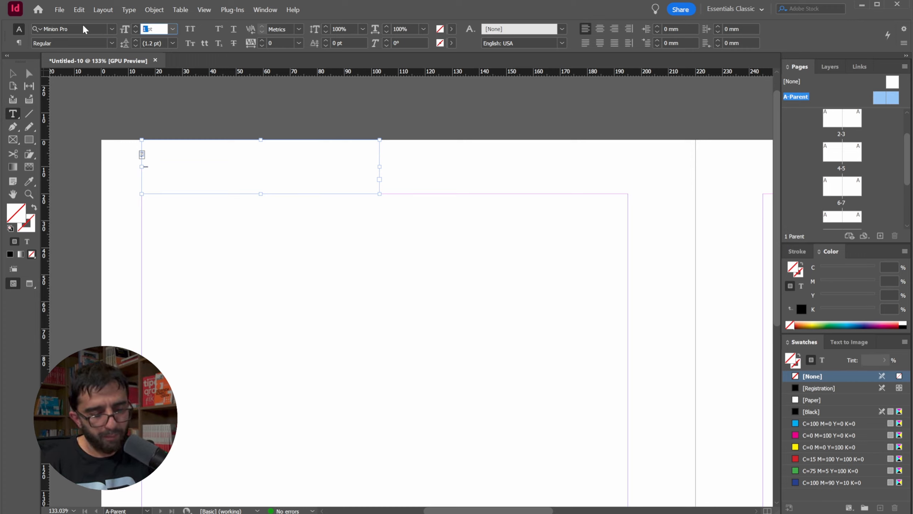
key(ctrl+a)
text(9)
key(Return)
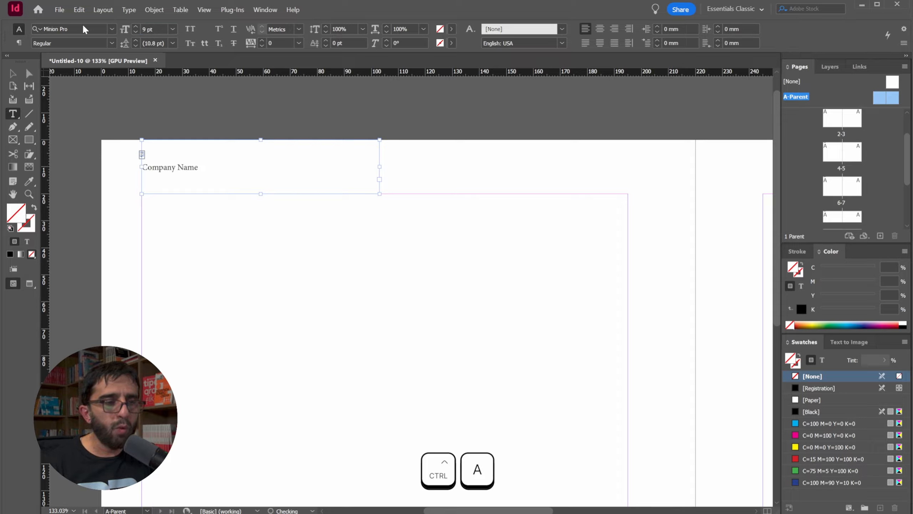
Step: Copy the "Company Name" frame straight down below the first parent page's bottom margin and extend the copy to the page edge, about 30 mm high
key(Escape)
click(199, 106)
drag(331, 133, 285, 156)
click(310, 109)
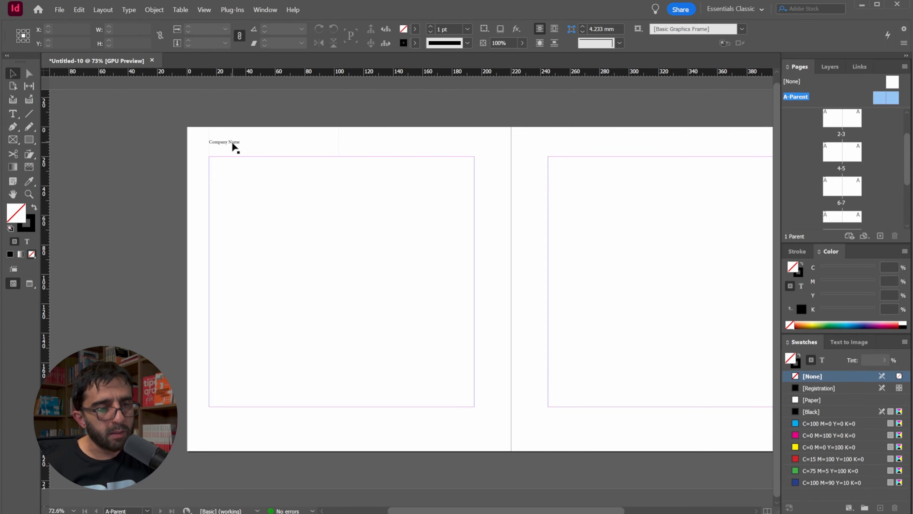
drag(233, 146, 245, 429)
drag(312, 323, 298, 320)
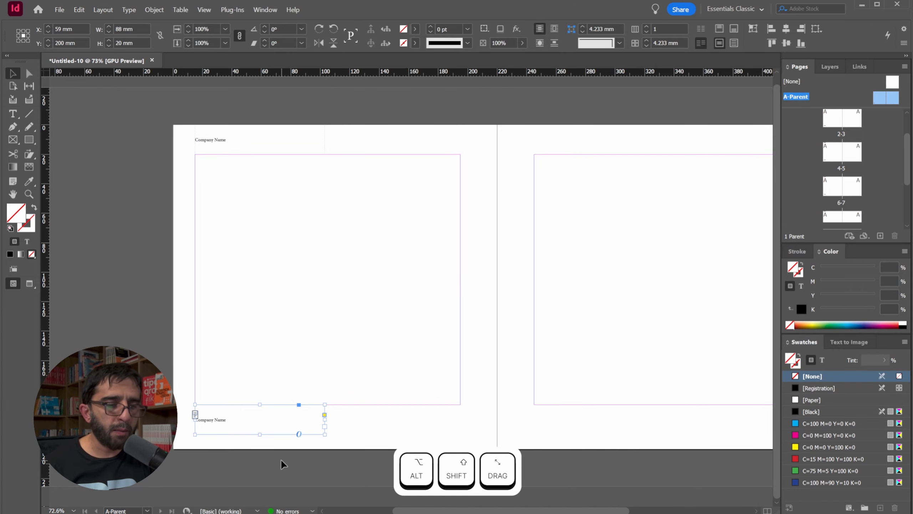
drag(259, 434, 259, 449)
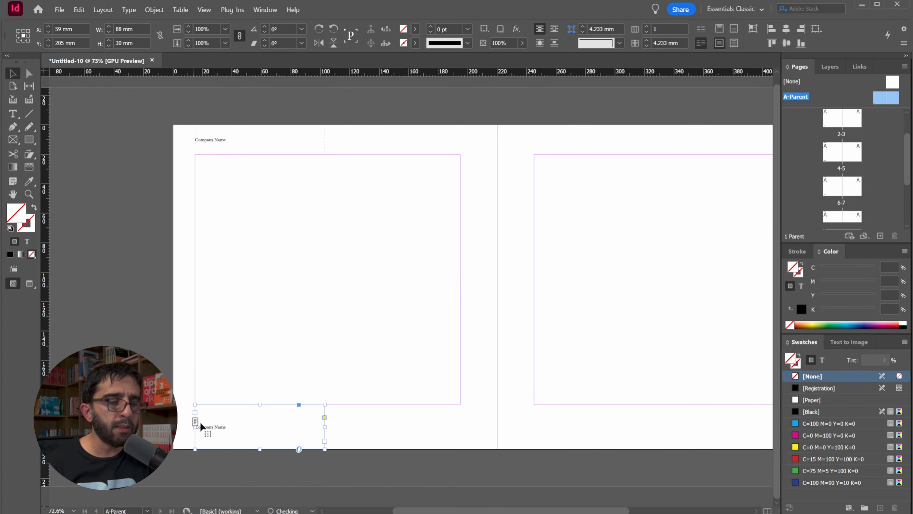
Step: Replace all the text in the copied bottom frame with a current page number marker
double_click(204, 431)
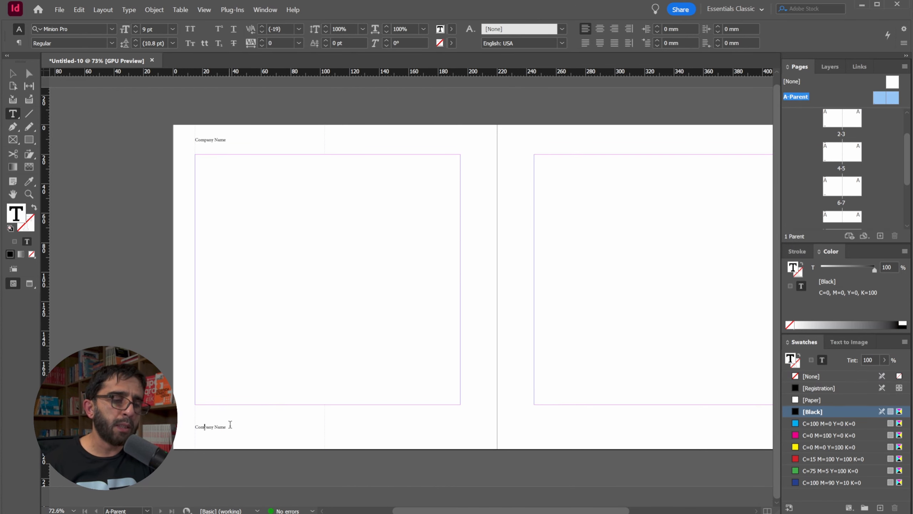
key(ctrl+a)
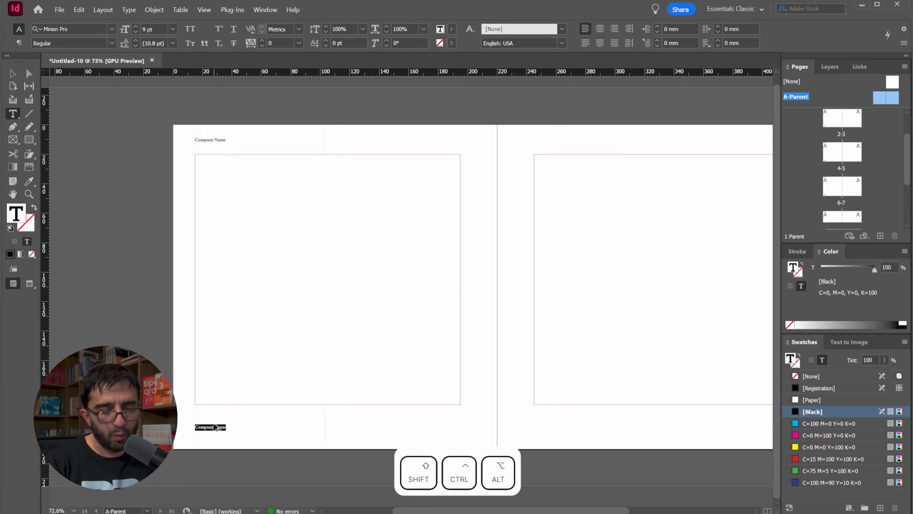
key(ctrl+shift+alt+n)
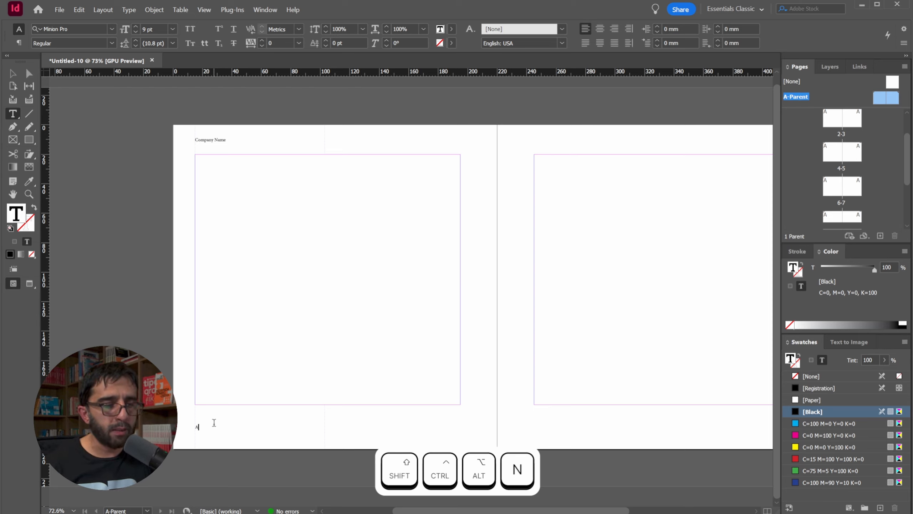
key(Escape)
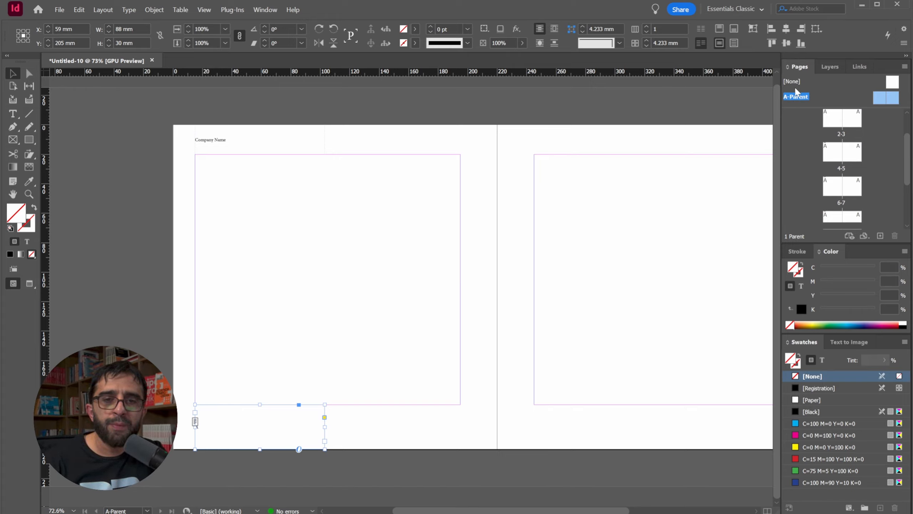
drag(806, 108, 806, 125)
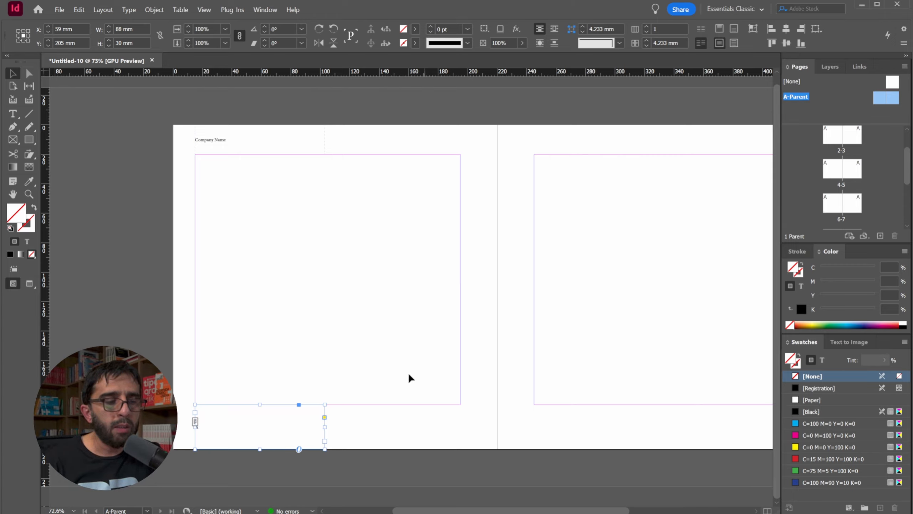
Step: Duplicate the page number frame horizontally onto the second parent page, against its outside margin
click(495, 153)
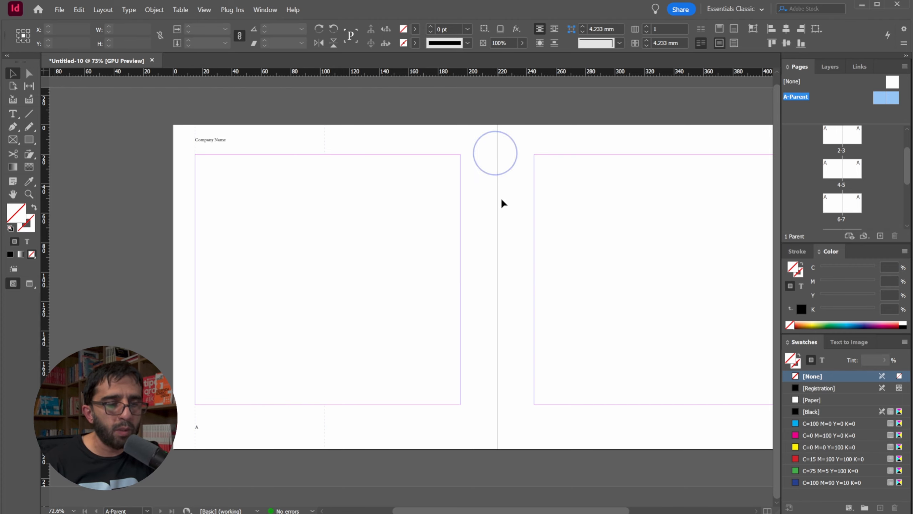
drag(498, 199, 439, 200)
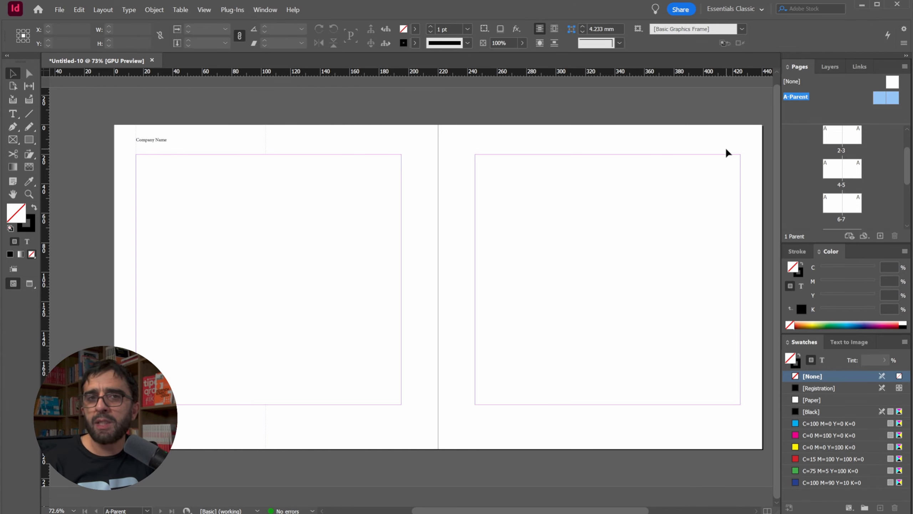
drag(216, 425, 654, 418)
drag(690, 342, 613, 342)
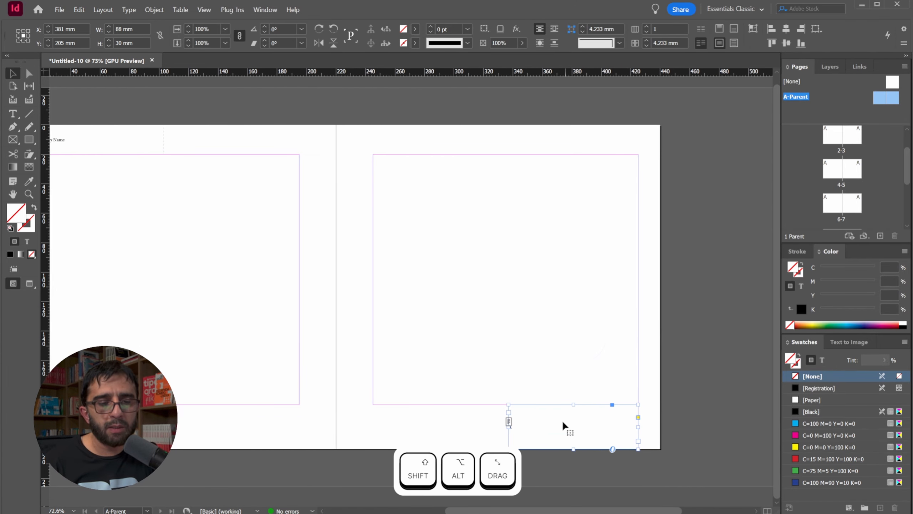
Step: Right-align the page number on the second parent page, and check the parent spread in preview mode
key(t)
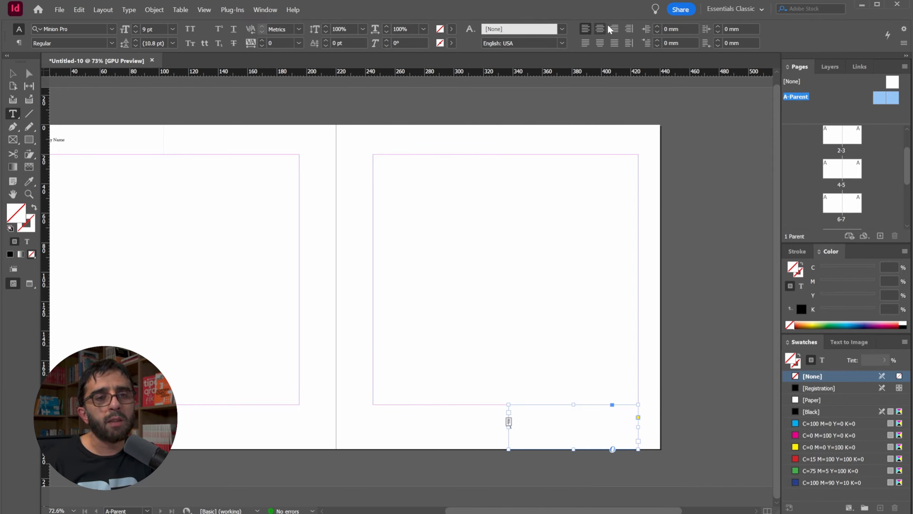
click(614, 29)
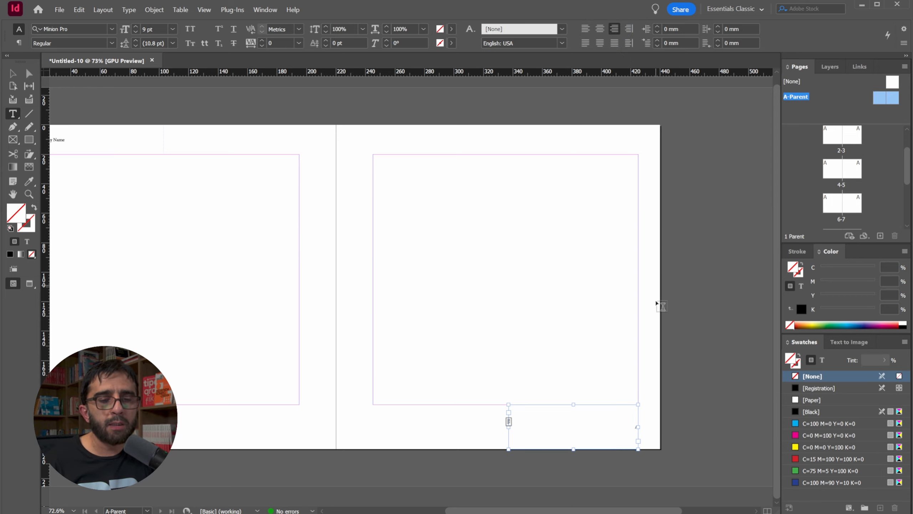
key(v)
click(684, 302)
key(w)
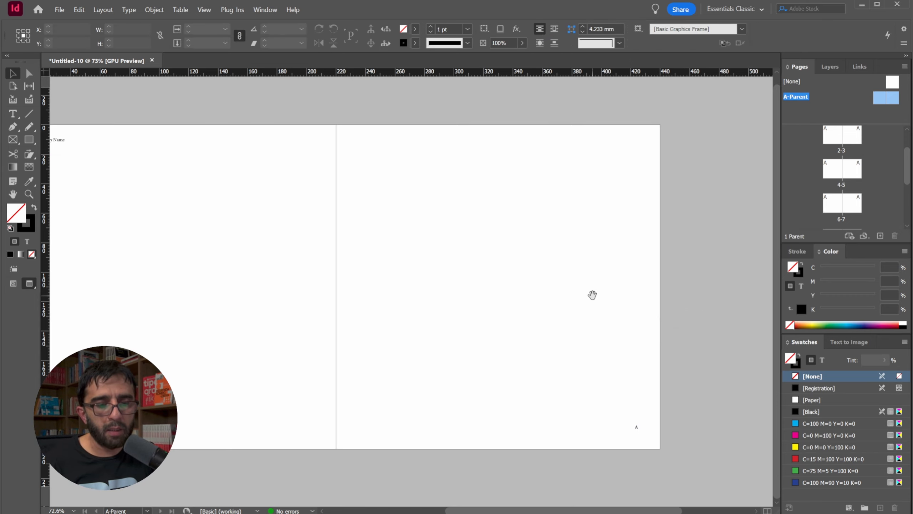
drag(593, 296, 681, 268)
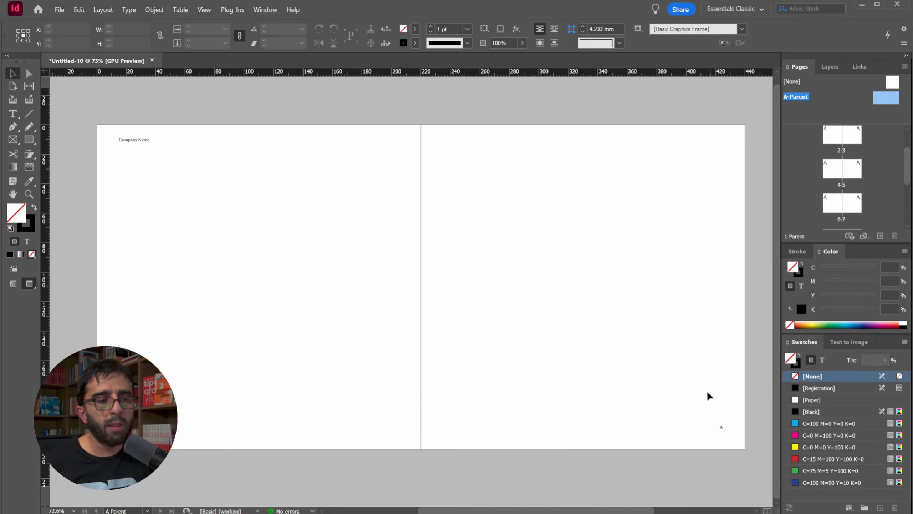
key(w)
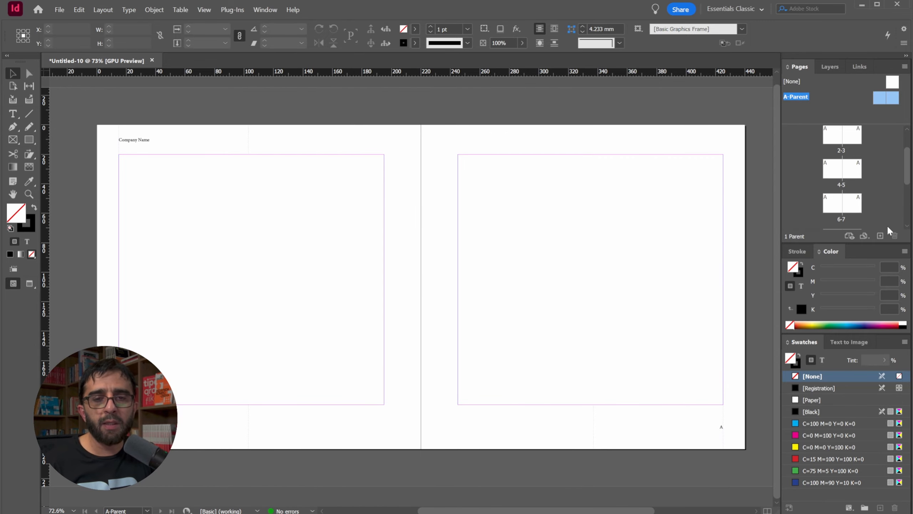
Step: Examine the company name header and the page numbers across the document's spreads from page 2 onward, using preview mode
double_click(831, 136)
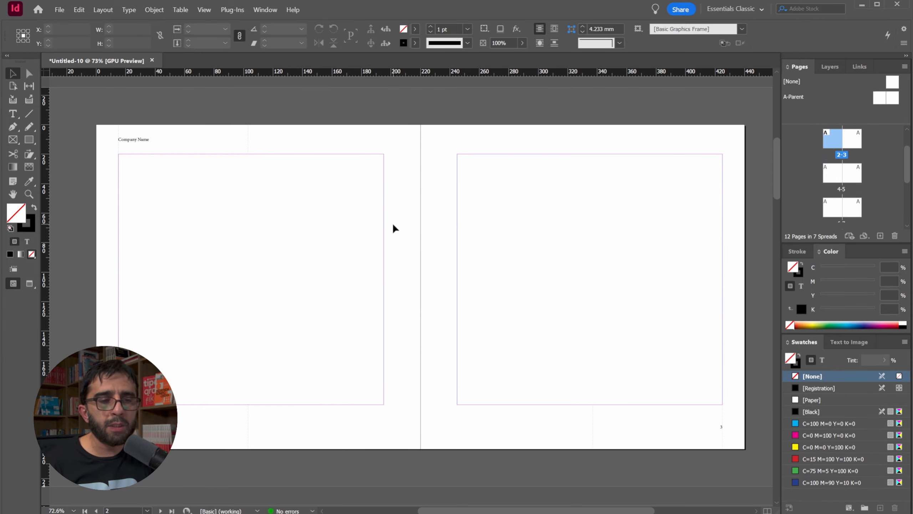
drag(395, 228, 345, 231)
drag(347, 305, 341, 431)
drag(552, 189, 563, 186)
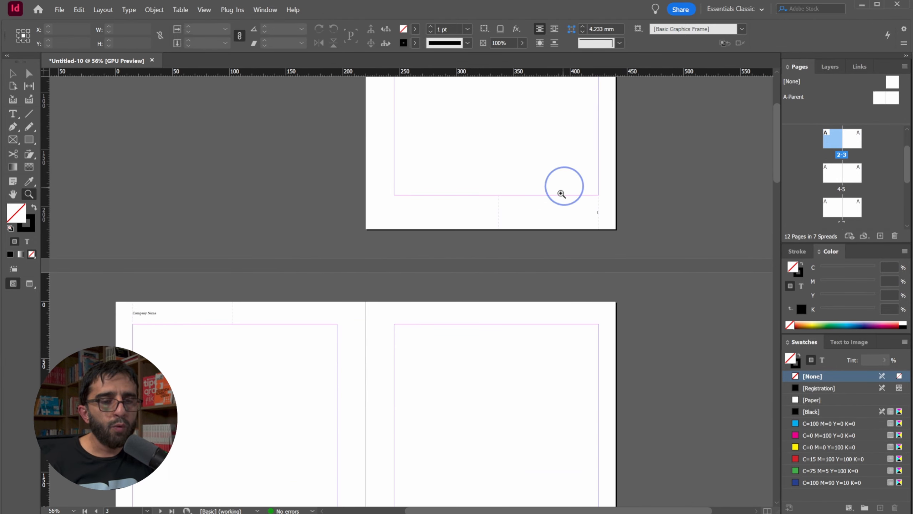
key(w)
drag(492, 298, 515, 254)
drag(455, 359, 456, 245)
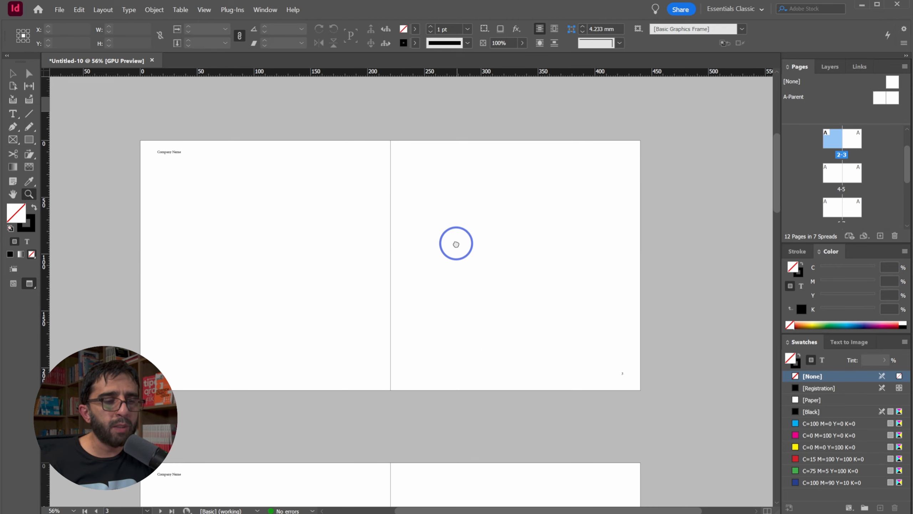
mouse_move(393, 308)
mouse_down()
mouse_move(400, 252)
mouse_move(399, 317)
mouse_up()
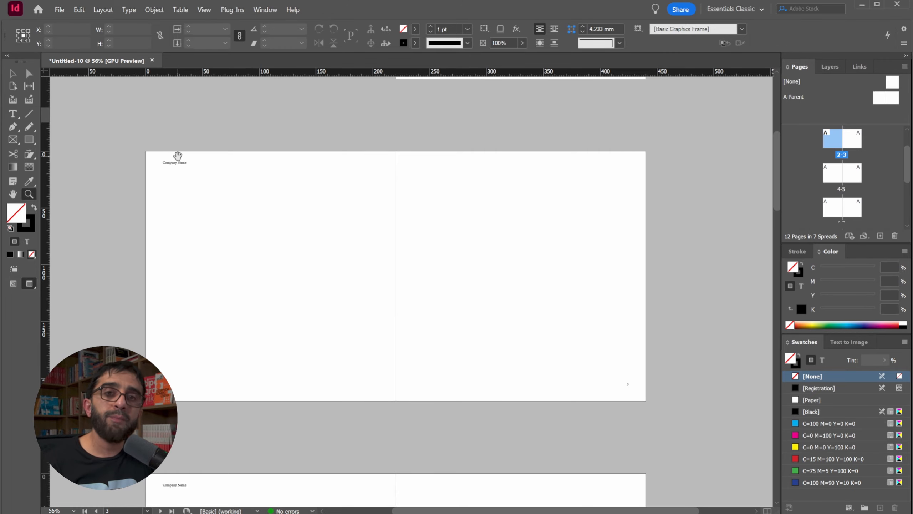
drag(177, 206, 182, 161)
drag(206, 315, 207, 205)
drag(239, 386, 225, 172)
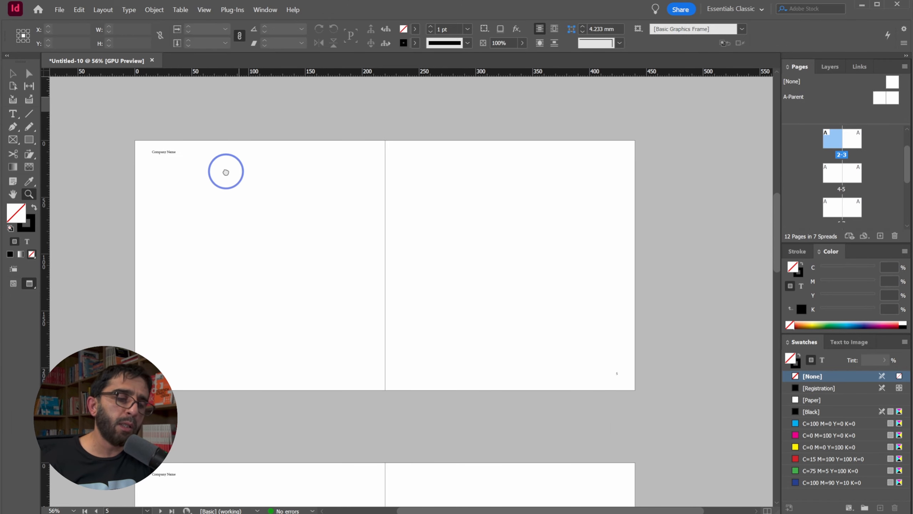
drag(445, 408, 414, 302)
drag(266, 446, 328, 237)
drag(606, 413, 490, 284)
scroll(490, 284, down, 5)
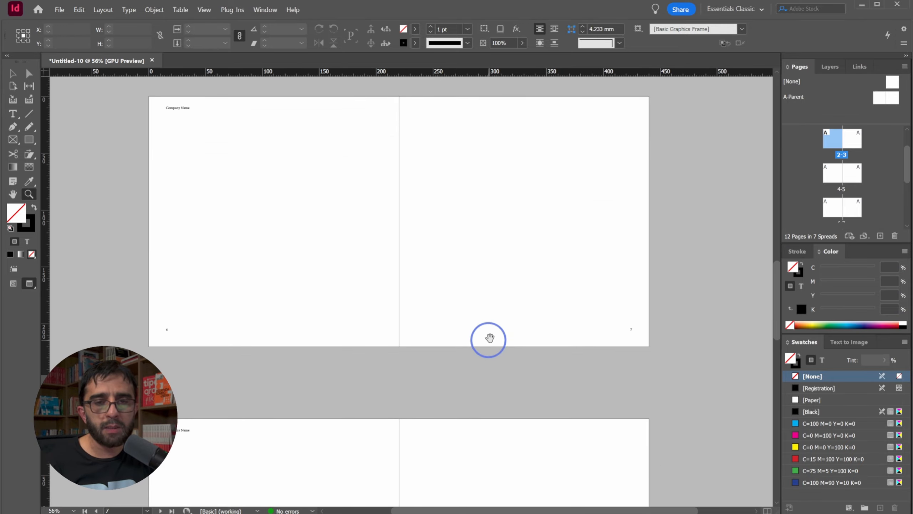
Step: Return to the A-Parent spread and check its header and page number frames with the margins shown
double_click(886, 103)
drag(468, 128, 360, 127)
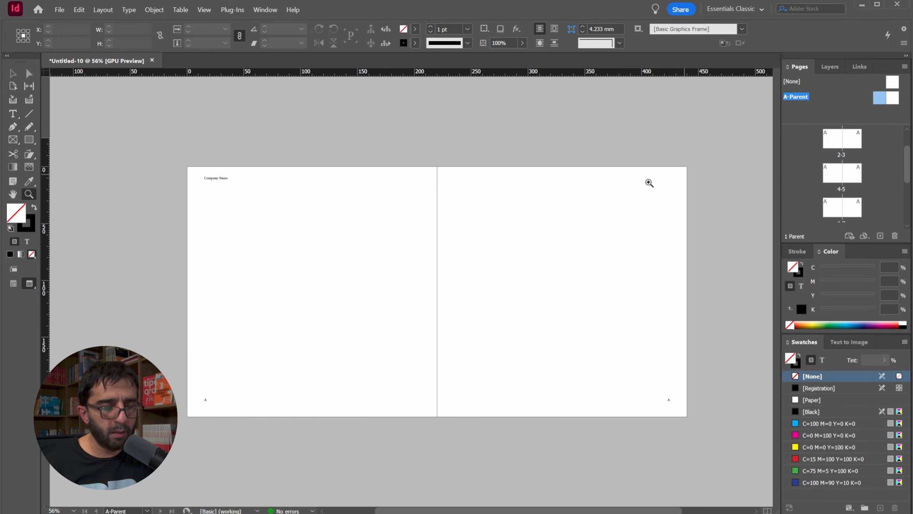
key(w)
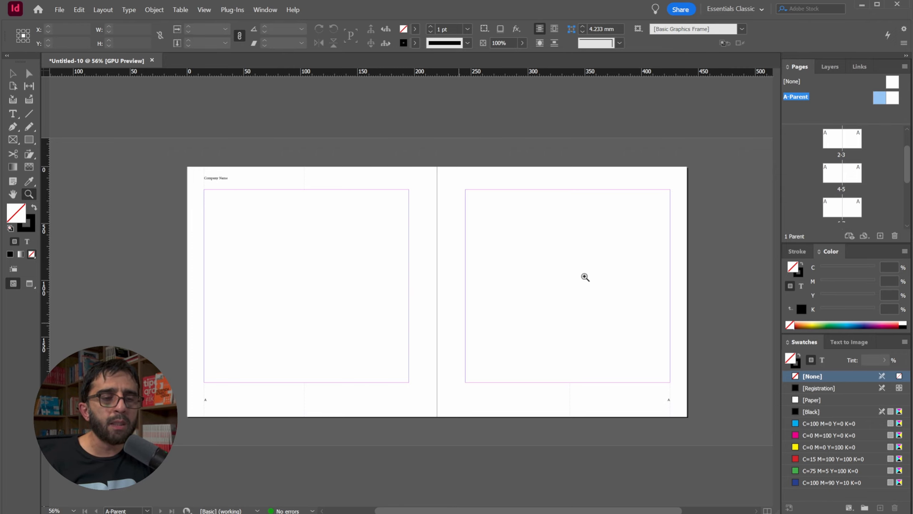
Step: Place images 1 and 2 from the InDesign images folder onto page 2 of the 2-3 spread
double_click(833, 139)
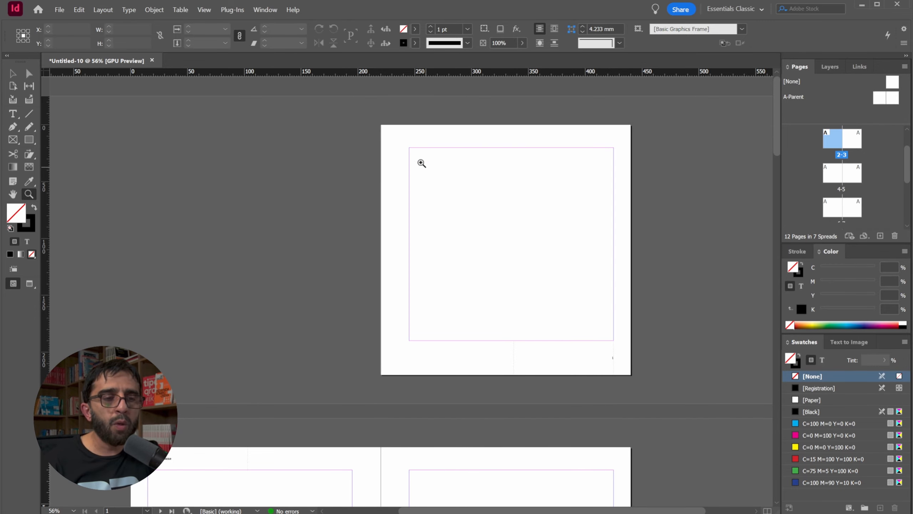
scroll(566, 312, down, 5)
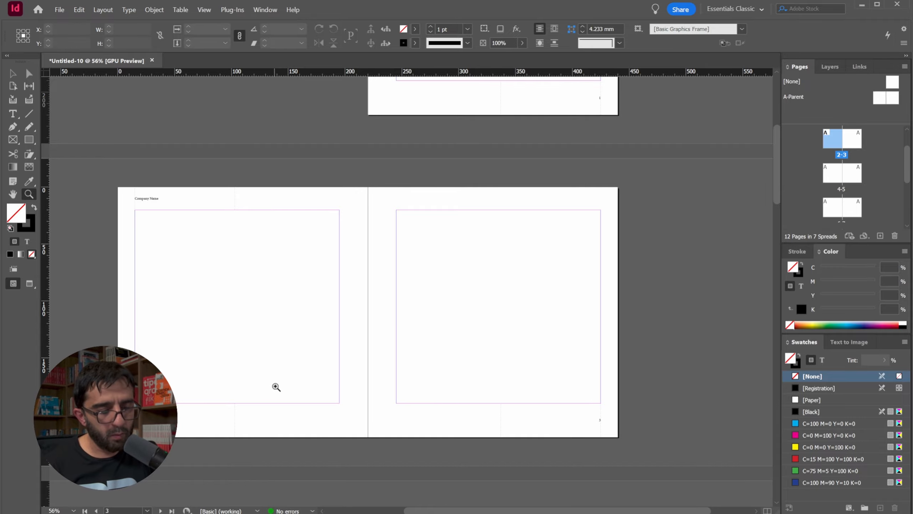
key(ctrl+d)
double_click(200, 177)
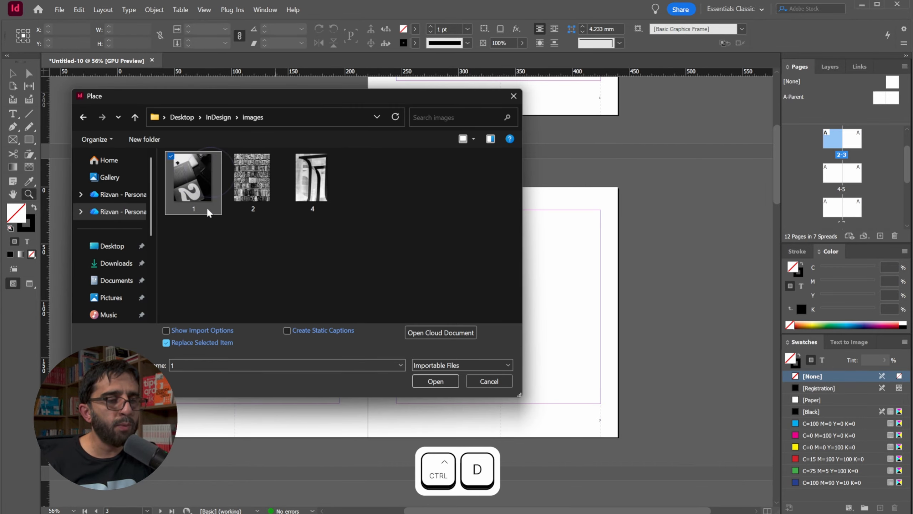
ctrl+click(252, 177)
click(436, 381)
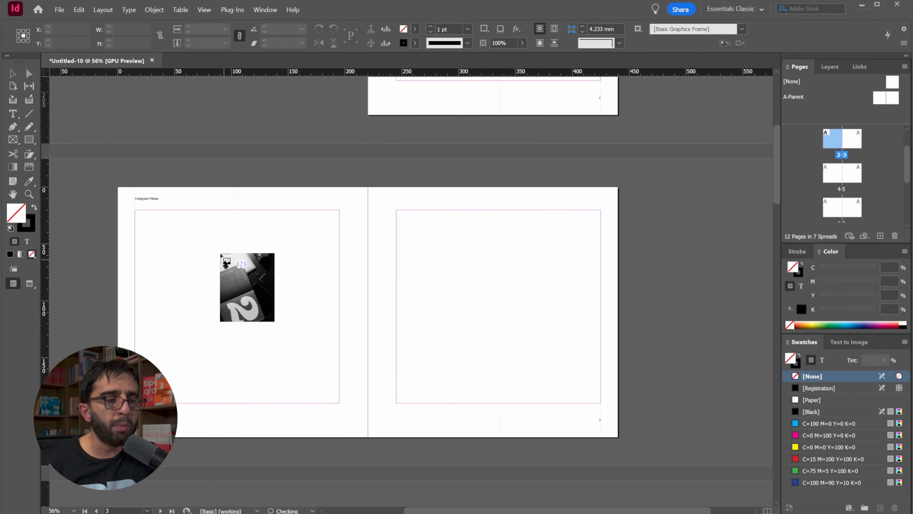
click(149, 210)
click(249, 210)
click(506, 233)
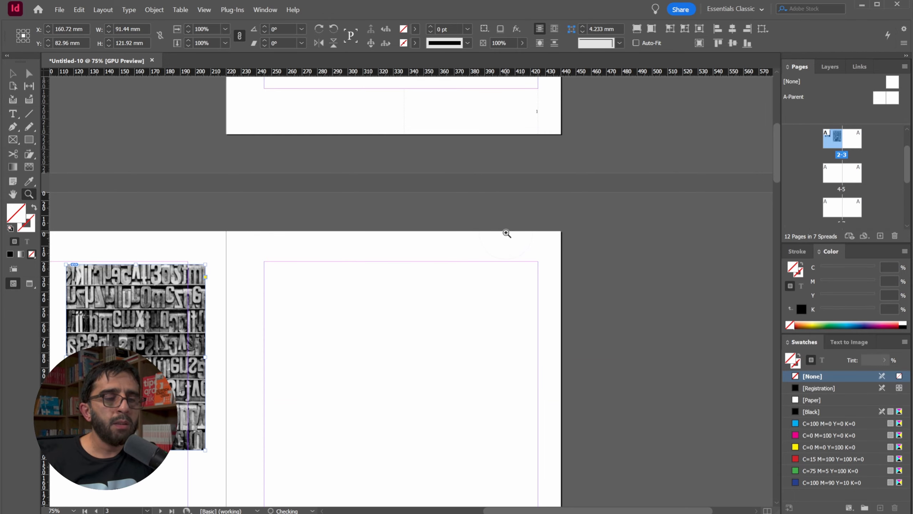
Step: Move image 1 into the bottom outside corner of page 2's margins
drag(241, 370, 628, 277)
key(v)
drag(380, 207, 362, 368)
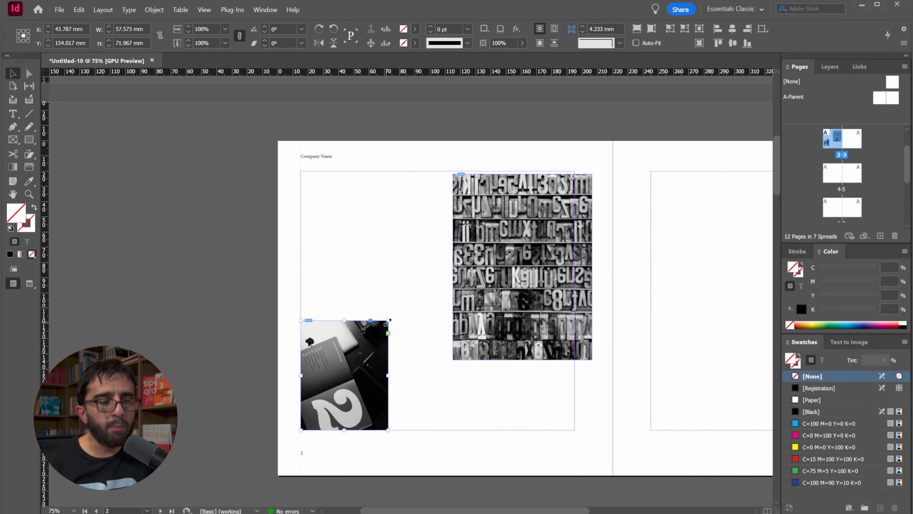
Step: Enlarge image 1's frame from its top inside corner to about 80 x 105.5 mm, leaving its image unscaled
drag(389, 319, 421, 289)
key(ctrl+z)
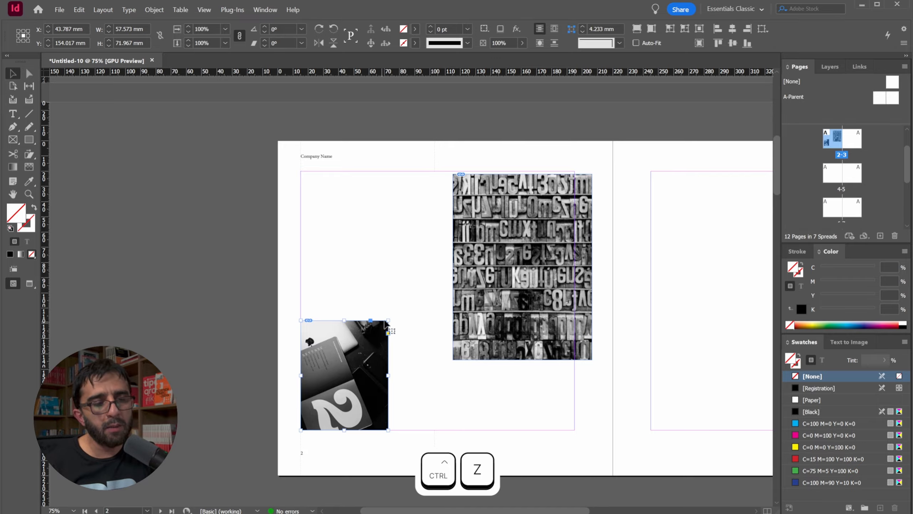
drag(388, 320, 423, 269)
click(418, 216)
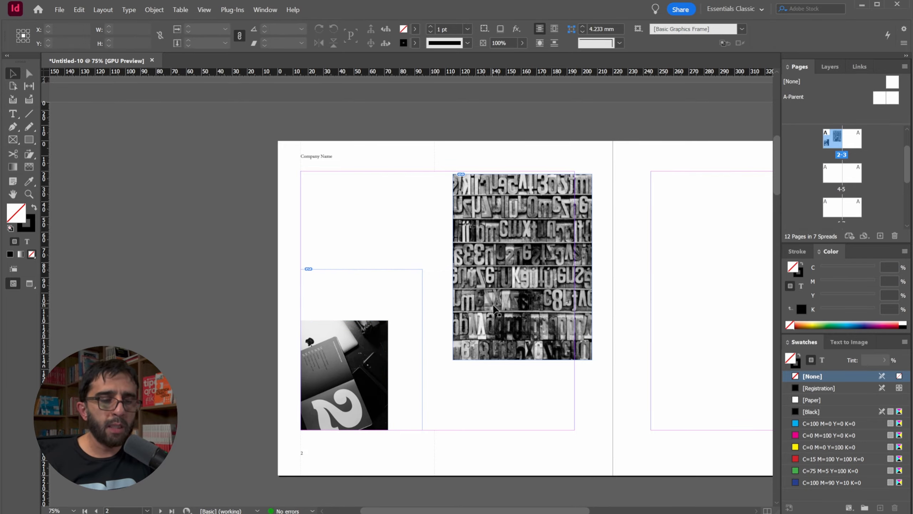
Step: Move image 2 into page 2's bottom inside margin corner and crop its top to about 105.5 mm high, level with image 1's frame
drag(495, 308, 477, 378)
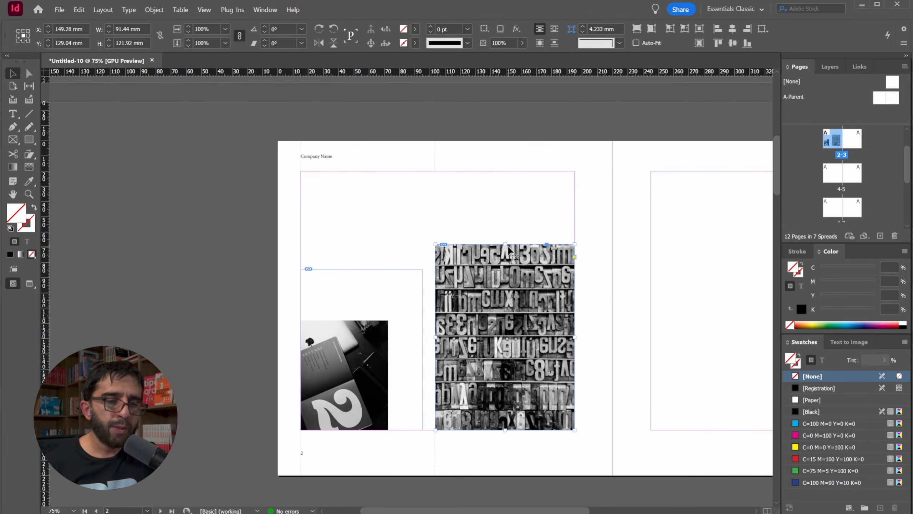
drag(506, 245, 505, 270)
Step: Fill image 1's frame proportionally with its picture, and select image 2
drag(365, 224, 312, 412)
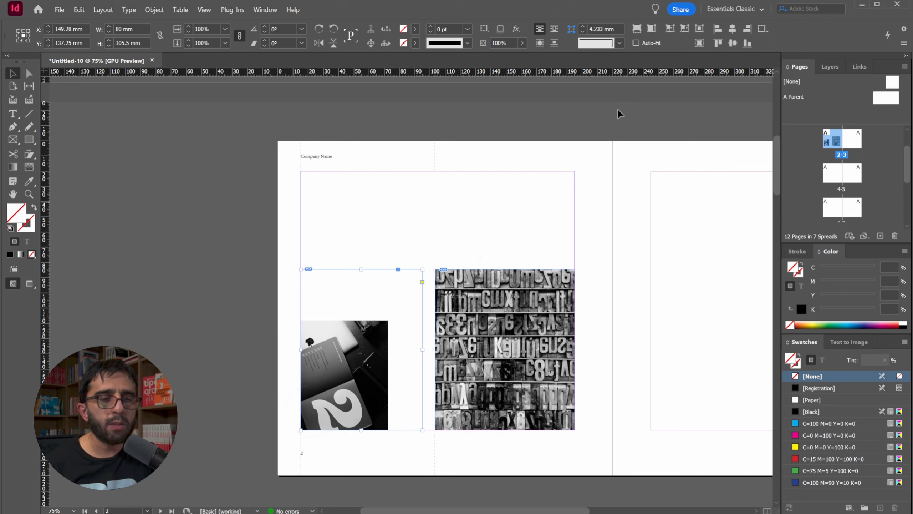
click(639, 31)
drag(502, 235, 540, 299)
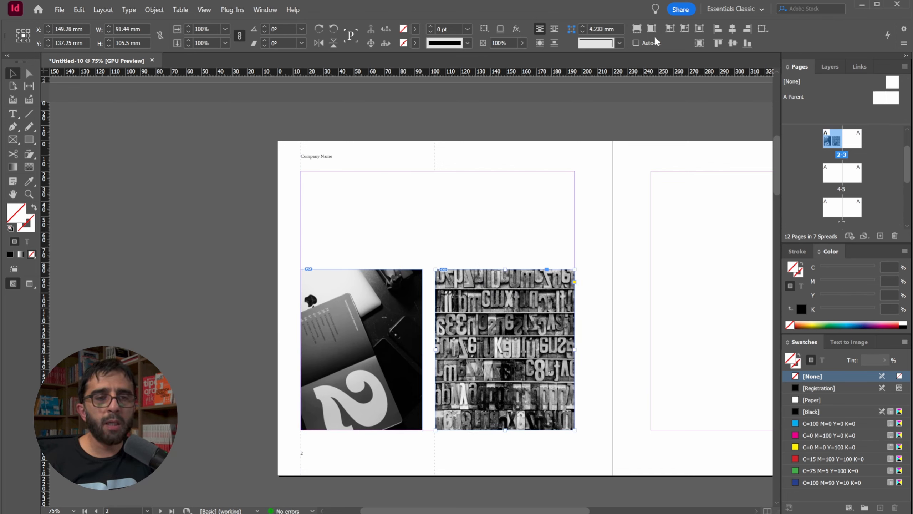
Step: Fill image 2's frame proportionally with its picture and deselect it
click(639, 31)
click(450, 203)
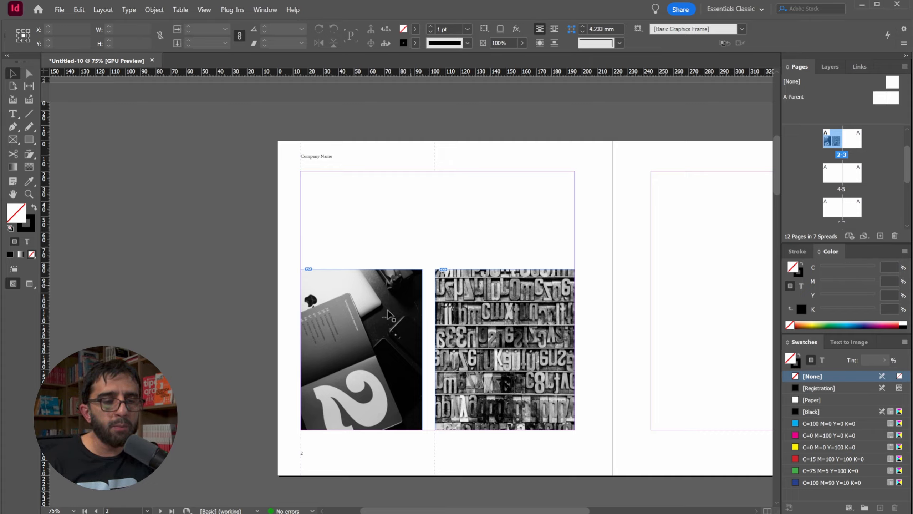
Step: Try extending image 1's frame upward from its top edge
click(371, 270)
drag(362, 270, 364, 243)
key(ctrl+z)
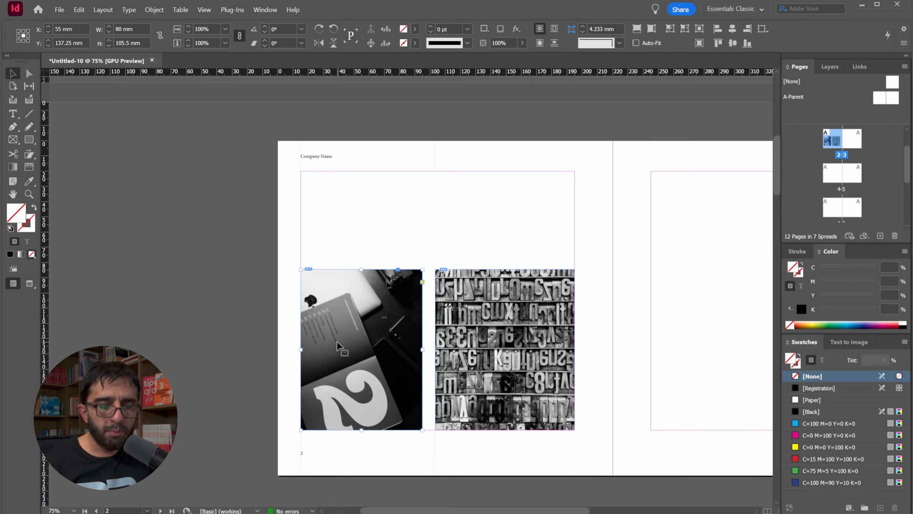
Step: Delete image 1 from page 2 and select image 2
key(Delete)
drag(387, 250, 499, 378)
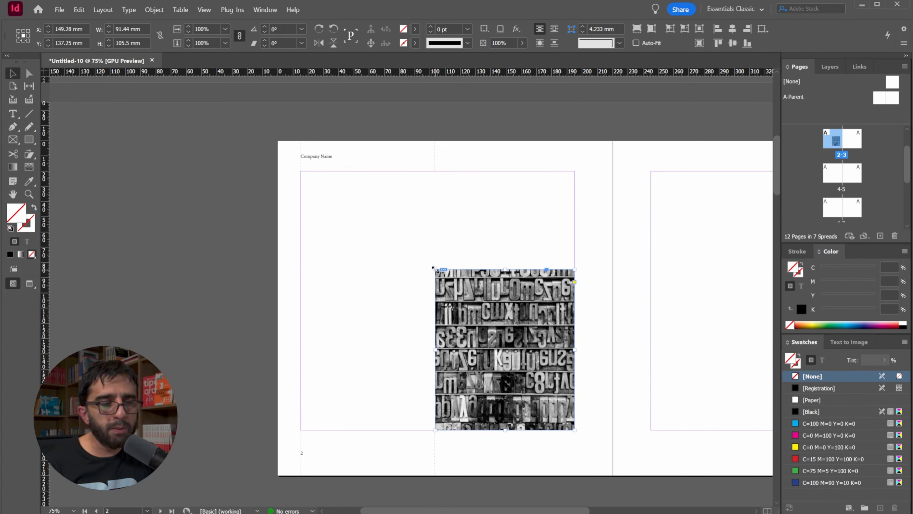
Step: Try enlarging image 2's frame from its top outside corner, first as a plain frame resize and again with the Free Transform tool
drag(436, 269, 386, 219)
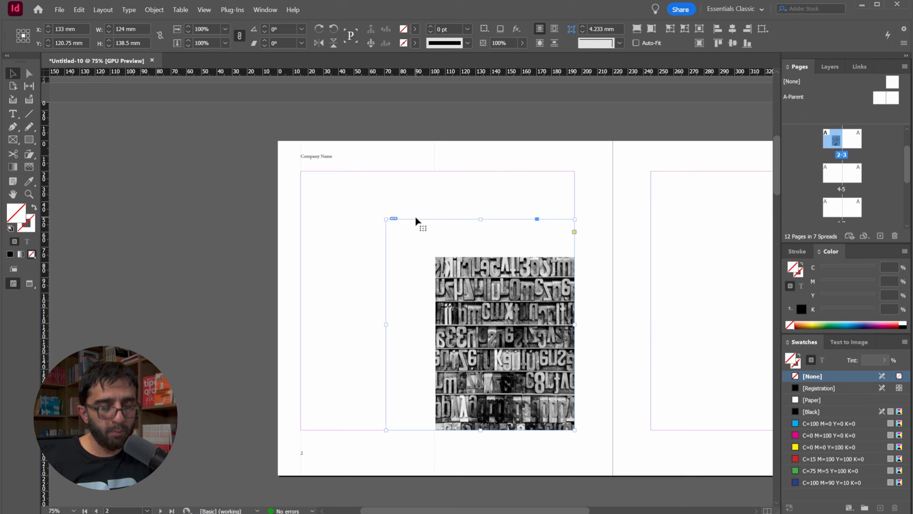
key(ctrl+z)
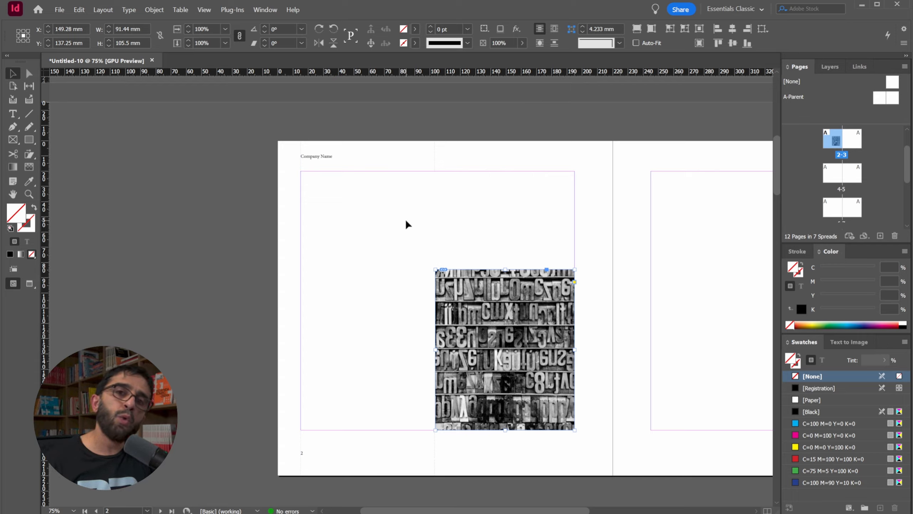
key(e)
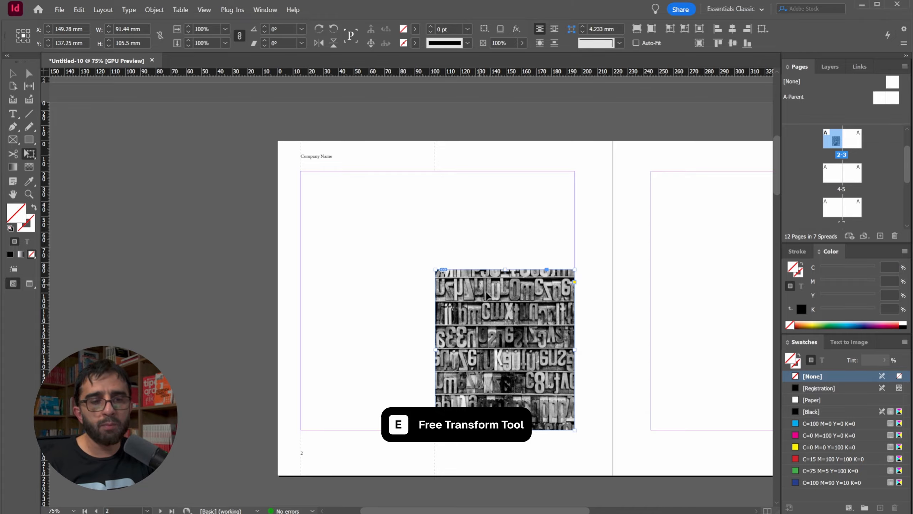
drag(432, 268, 304, 172)
key(ctrl+z)
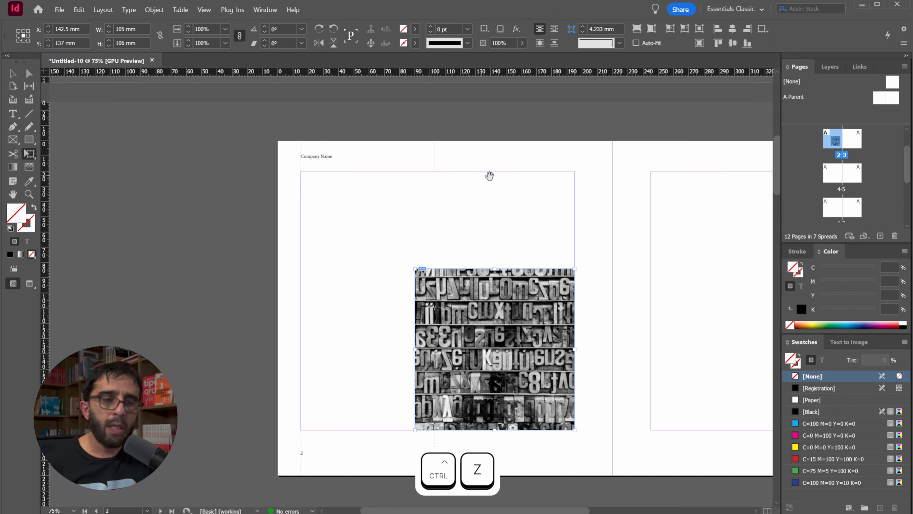
Step: Delete image 2, leaving page 2 without images
drag(490, 176, 319, 161)
key(ctrl+z)
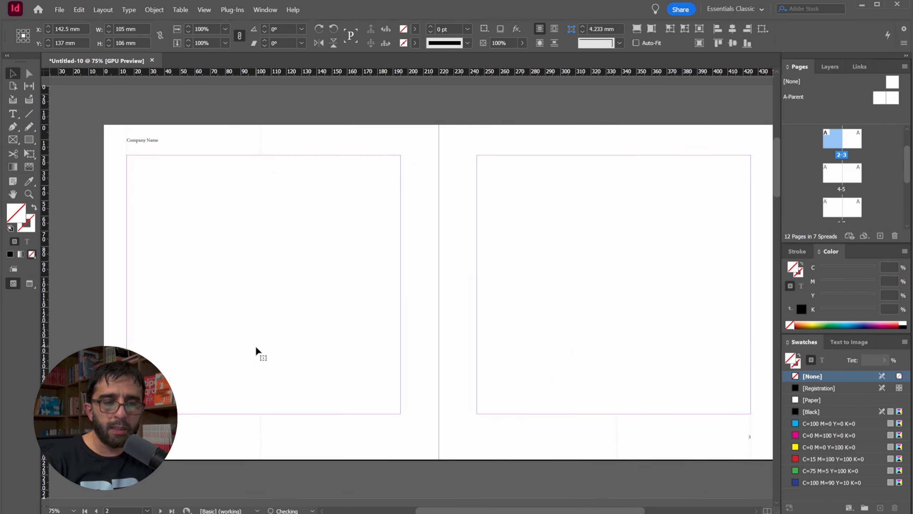
Step: Open the A-Parent spread and select both of its parent pages
double_click(880, 100)
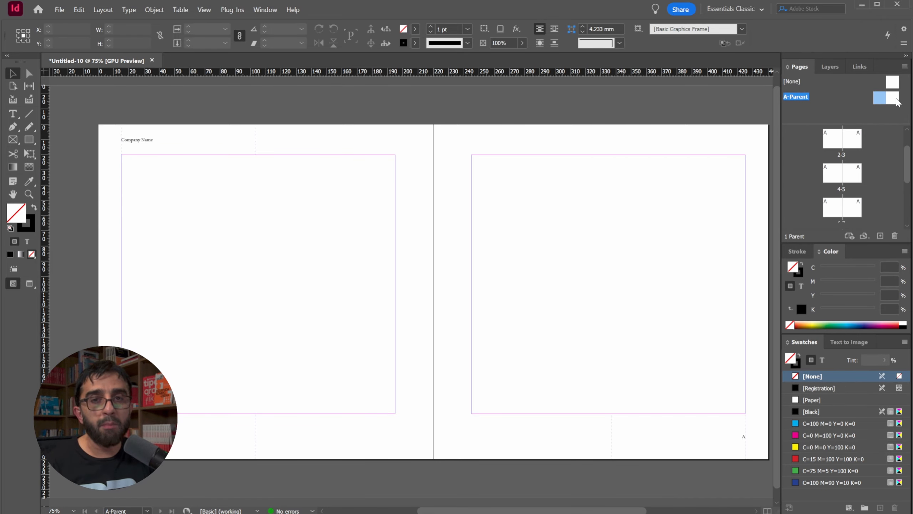
drag(567, 154, 554, 155)
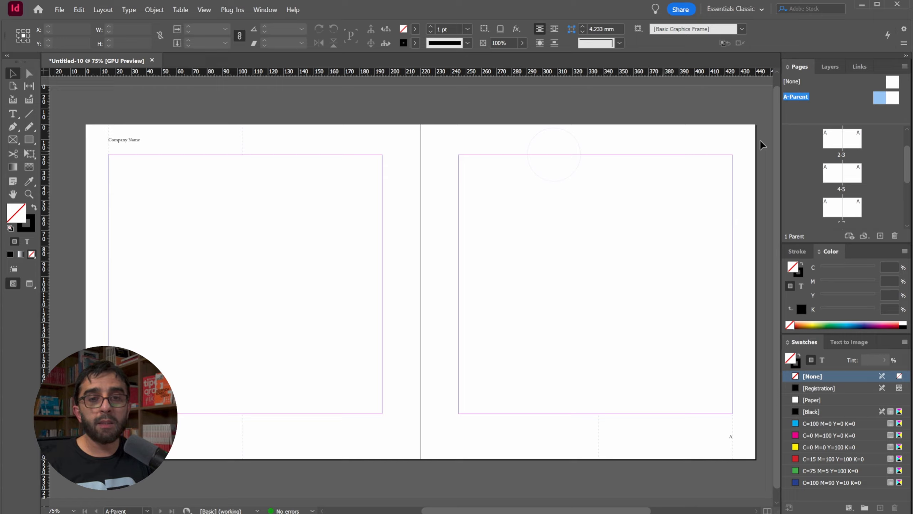
shift+click(890, 99)
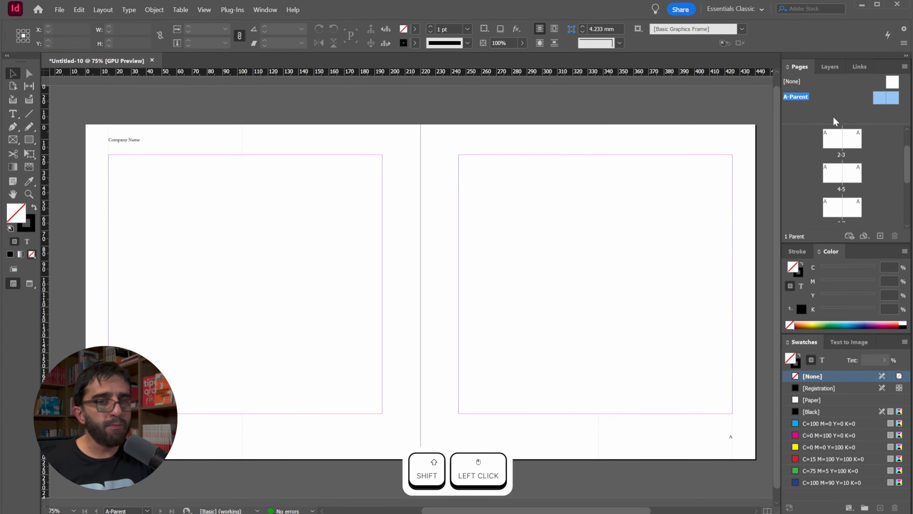
double_click(874, 93)
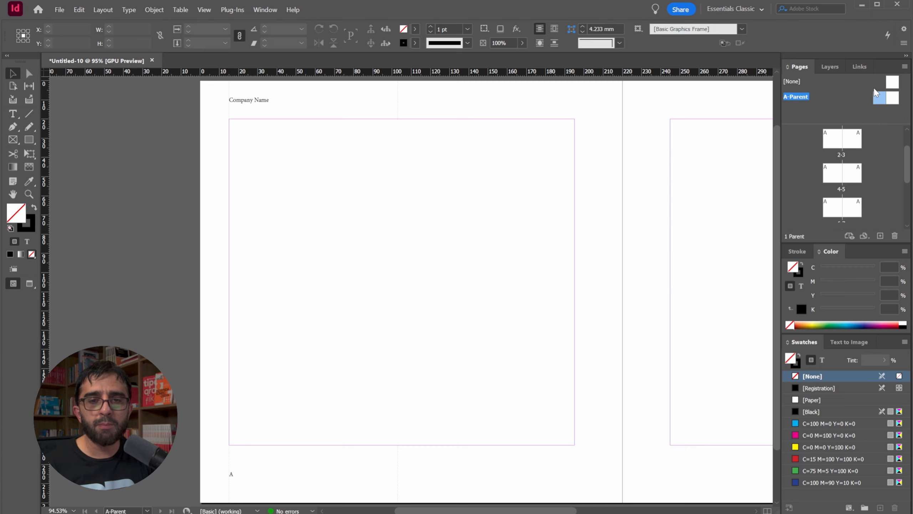
shift+click(894, 101)
drag(535, 156, 383, 194)
alt+click(392, 174)
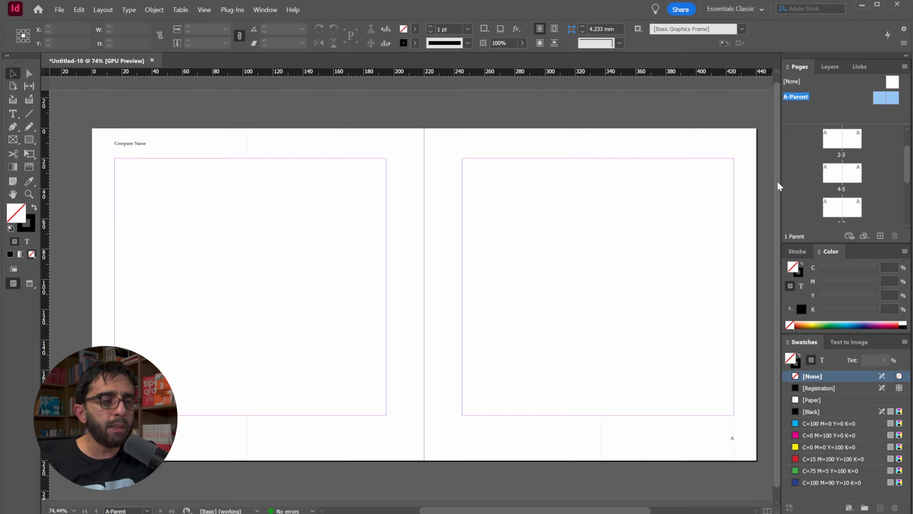
Step: Start creating guides on both parent pages with preview on, 3 columns with a 5 mm gutter, fitted to the margins
click(103, 10)
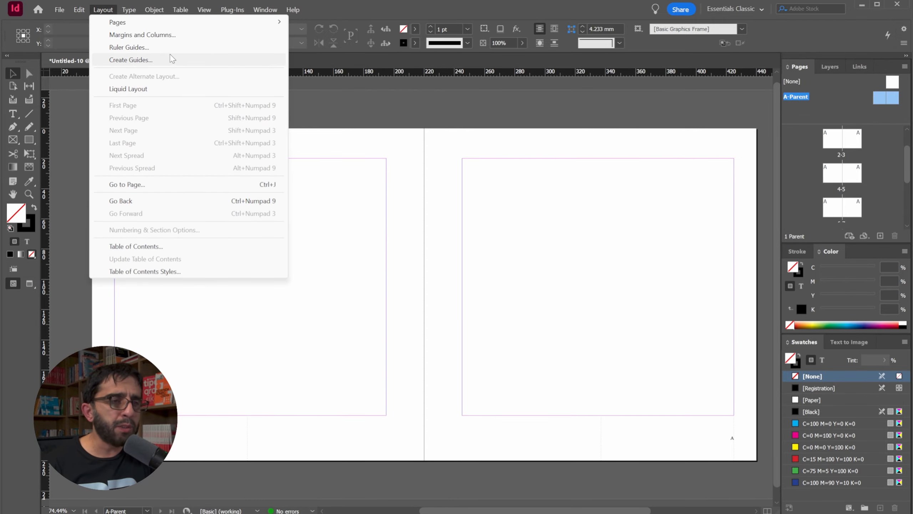
click(138, 60)
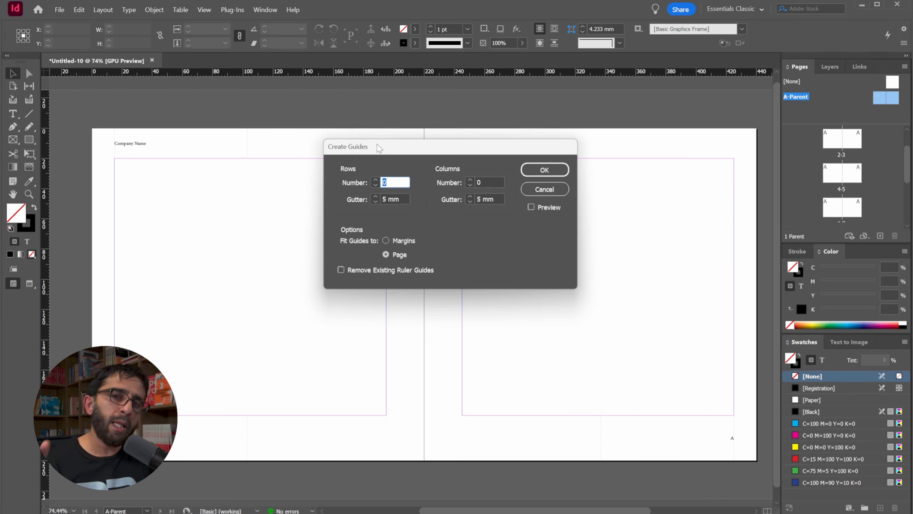
click(541, 207)
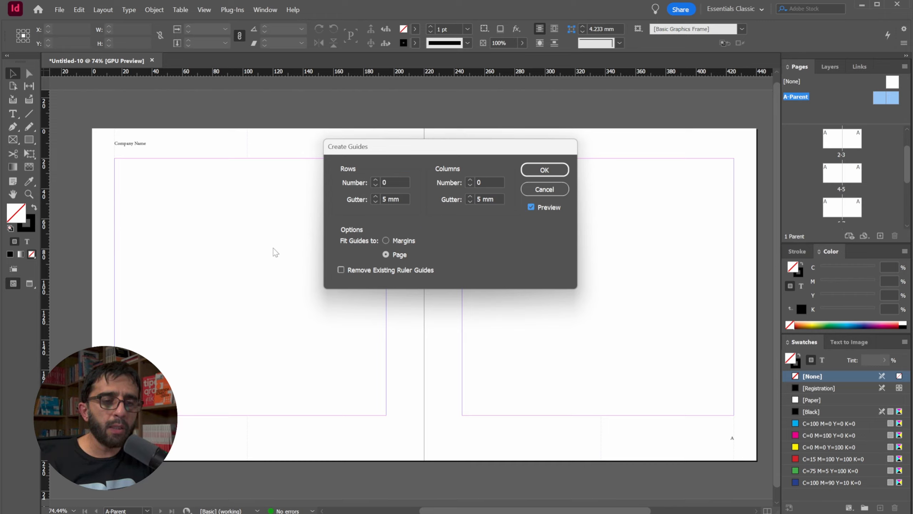
click(470, 179)
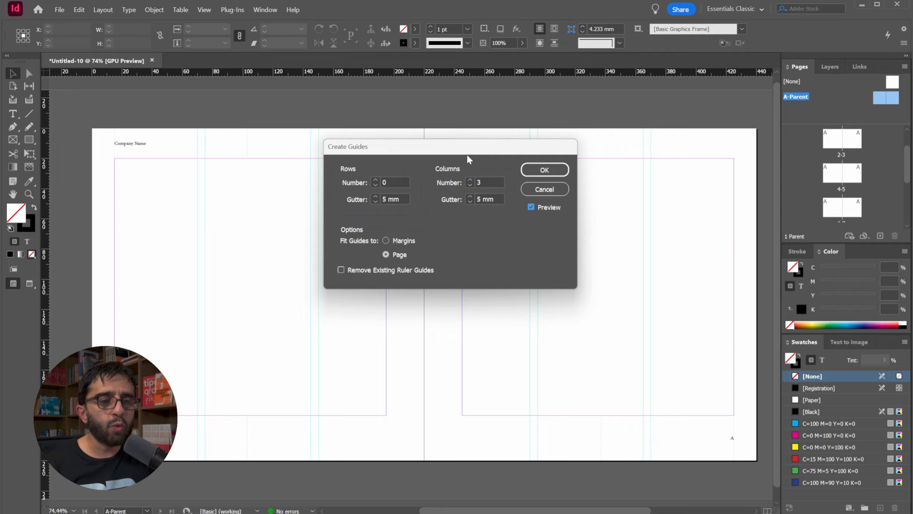
drag(481, 146, 603, 127)
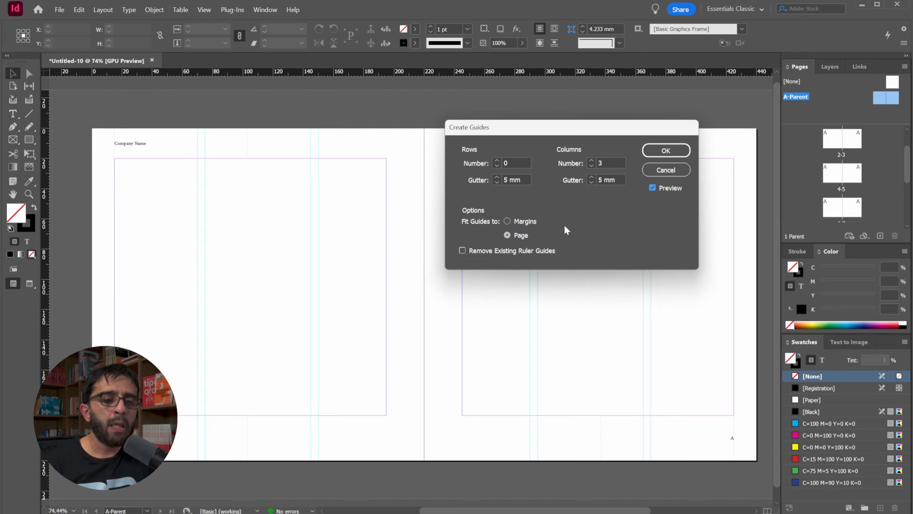
click(512, 235)
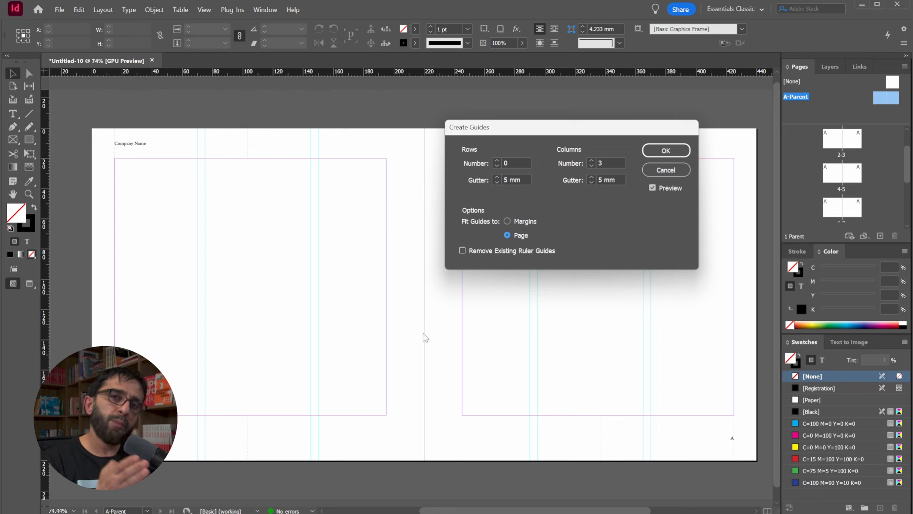
click(526, 222)
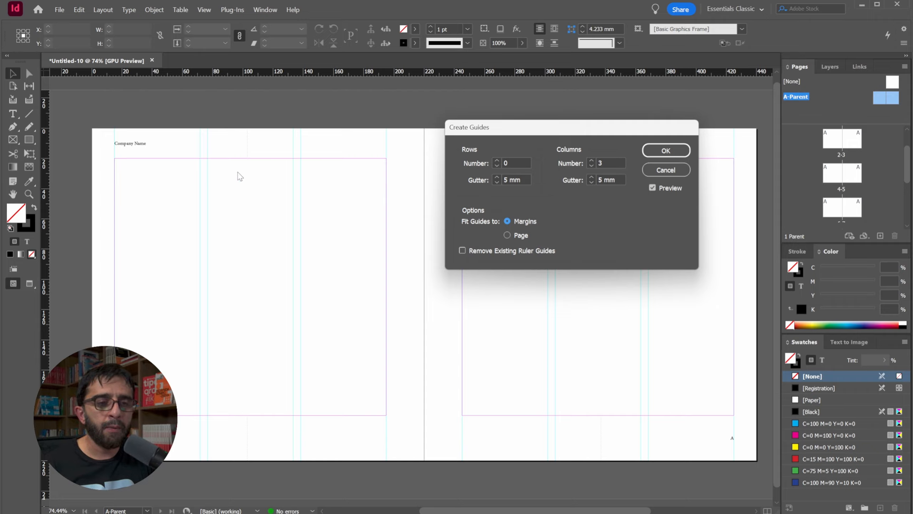
Step: Set the guides to 4 rows and 4 columns with 5 mm gutters and create them
click(496, 160)
click(497, 161)
click(497, 160)
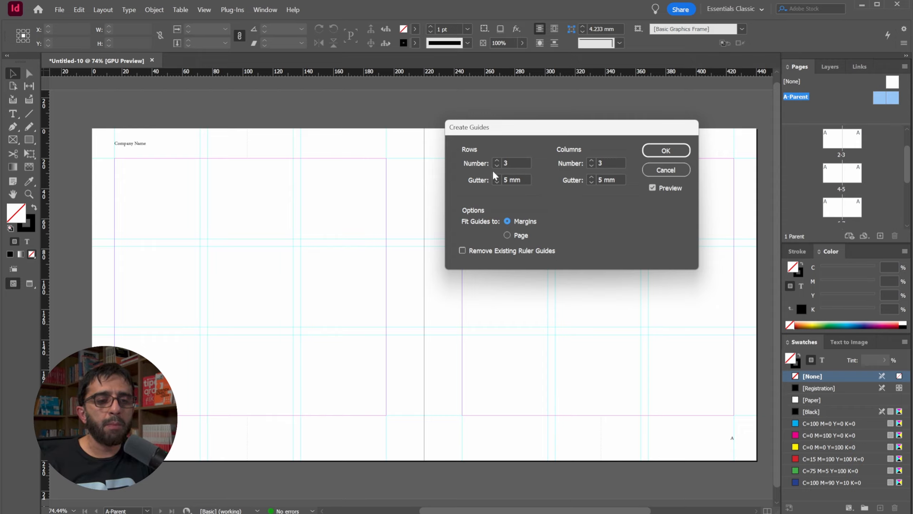
click(496, 161)
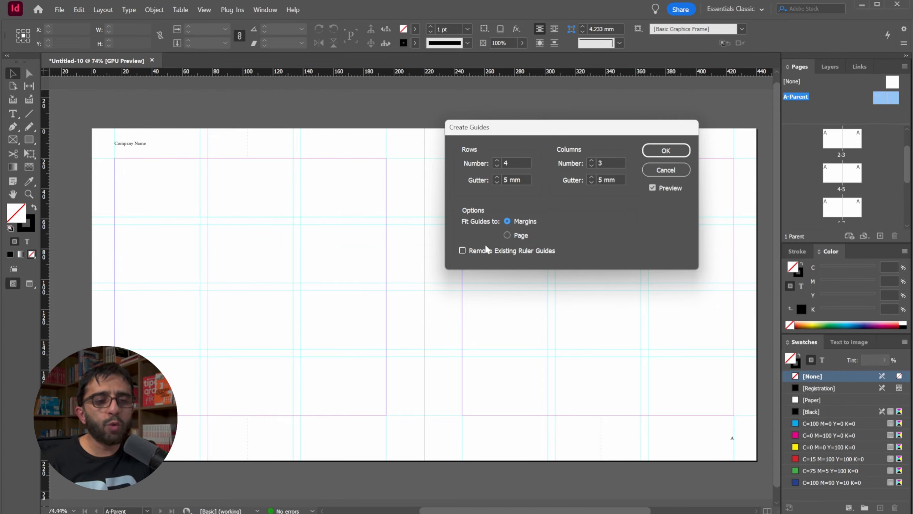
click(591, 161)
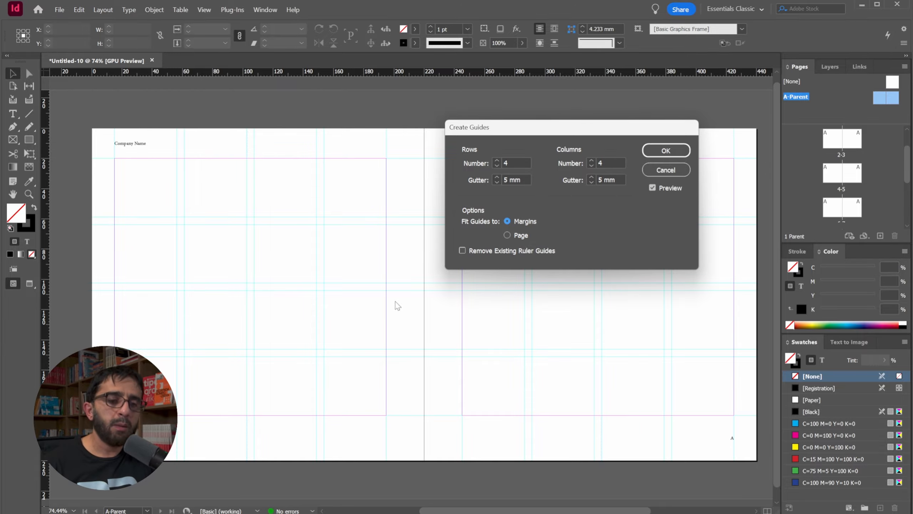
click(674, 151)
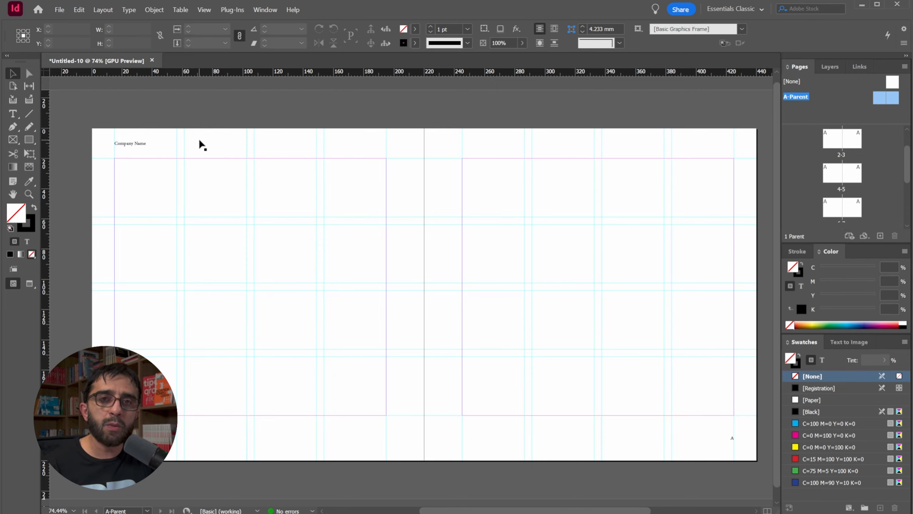
Step: Return to spread 2-3 and check the grid guides across the document pages
double_click(837, 142)
scroll(333, 305, down, 10)
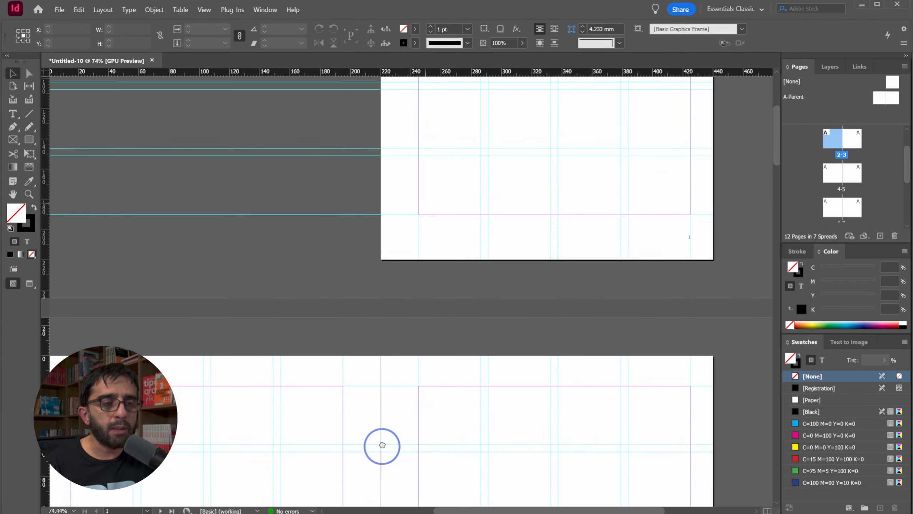
scroll(267, 121, up, 10)
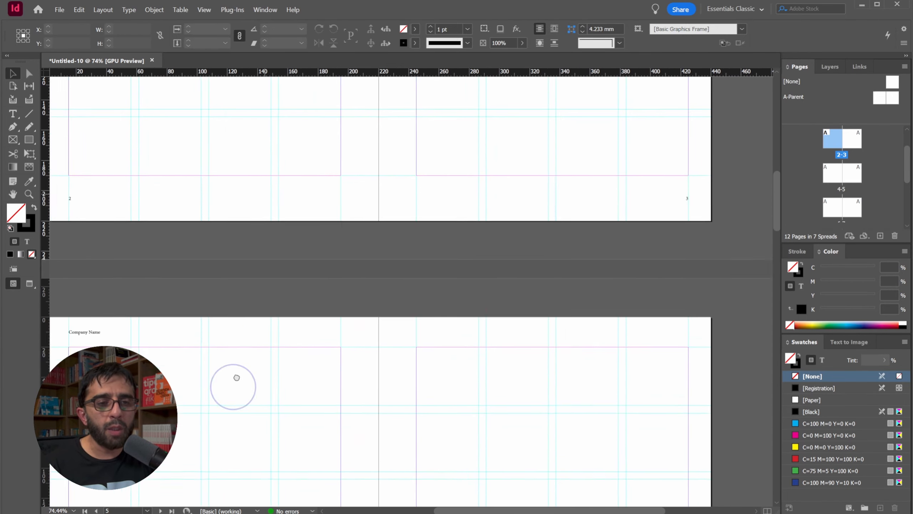
drag(298, 361, 309, 370)
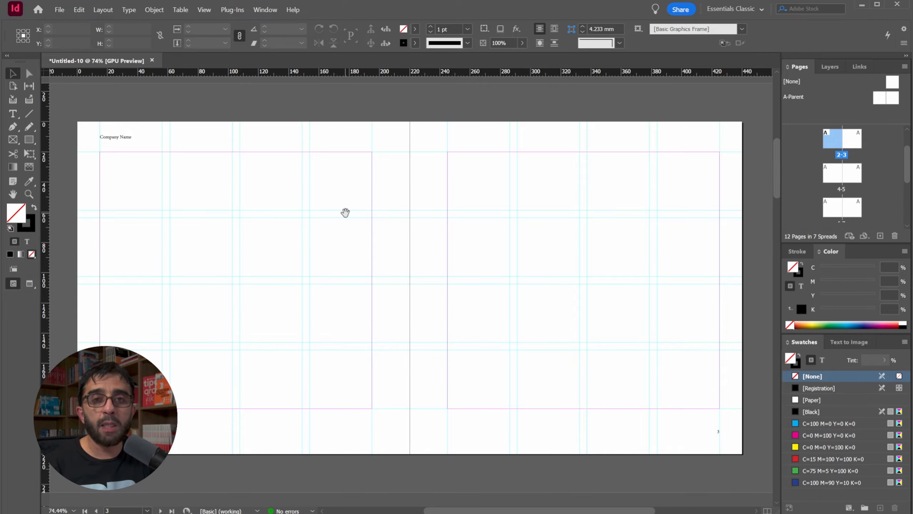
drag(346, 212, 339, 219)
Step: Place images 1, 2 and 3 in separate frames on page 3, the third about 39 x 59 mm
key(ctrl+d)
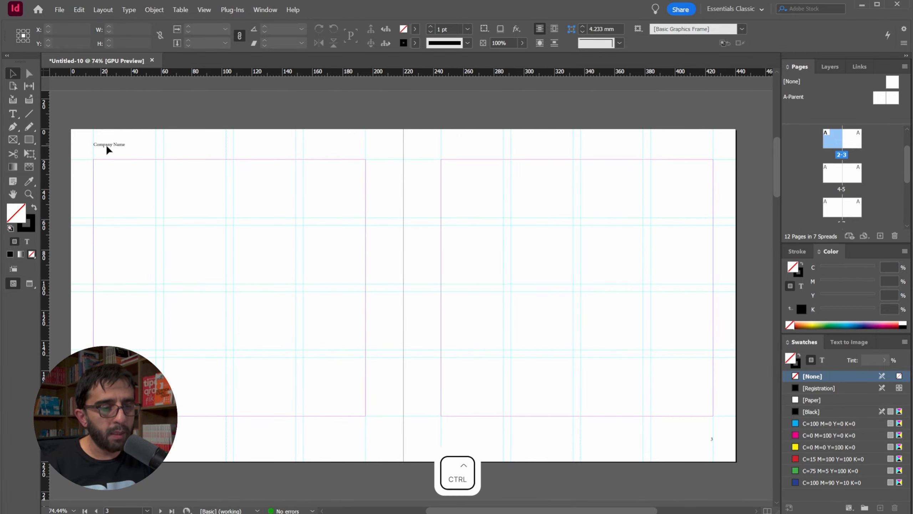
drag(419, 153, 167, 274)
click(428, 379)
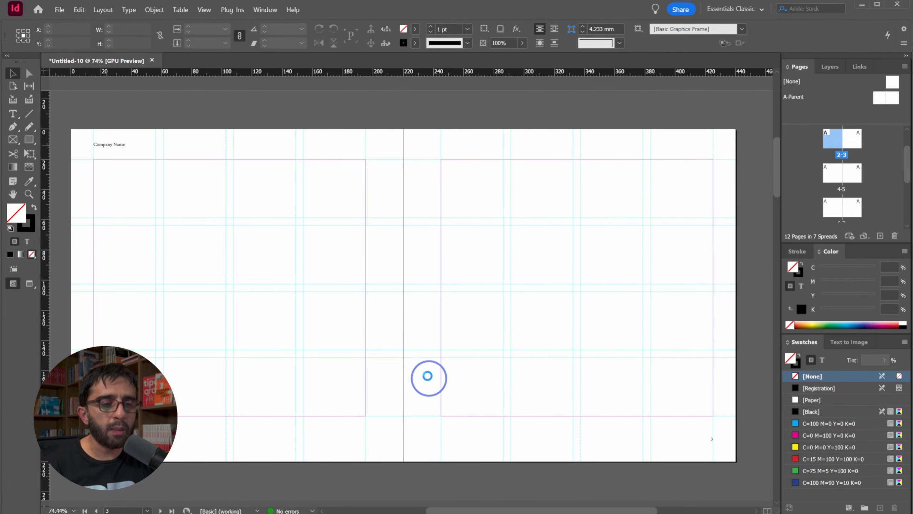
drag(480, 169, 566, 277)
drag(598, 218, 690, 340)
drag(520, 346, 602, 434)
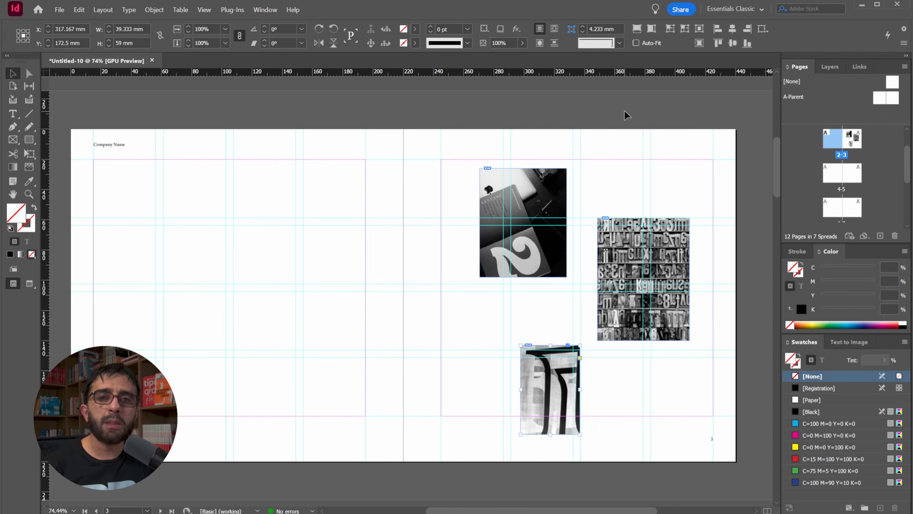
click(626, 114)
Step: Move image 1 to page 2's top outside margin corner and make it fill a frame of about 87.5 x 126.25 mm proportionally
drag(487, 180, 544, 181)
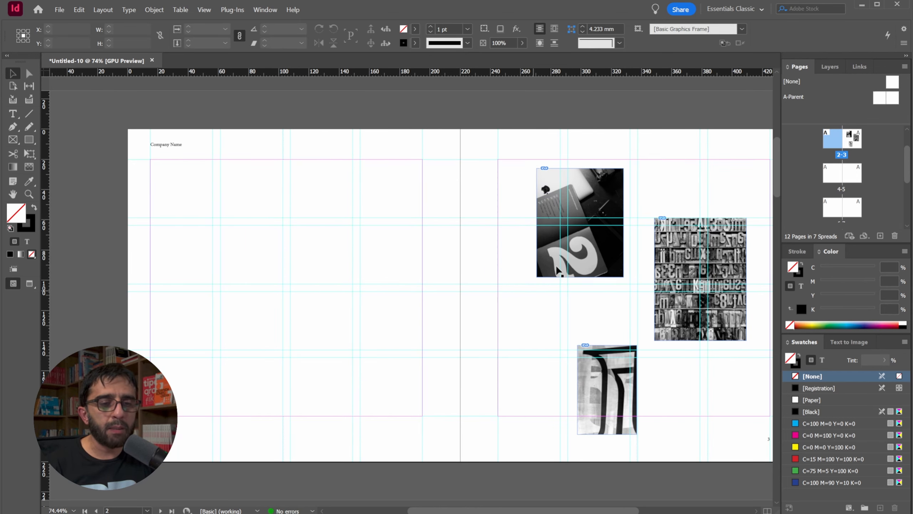
drag(574, 208, 188, 199)
drag(238, 267, 283, 350)
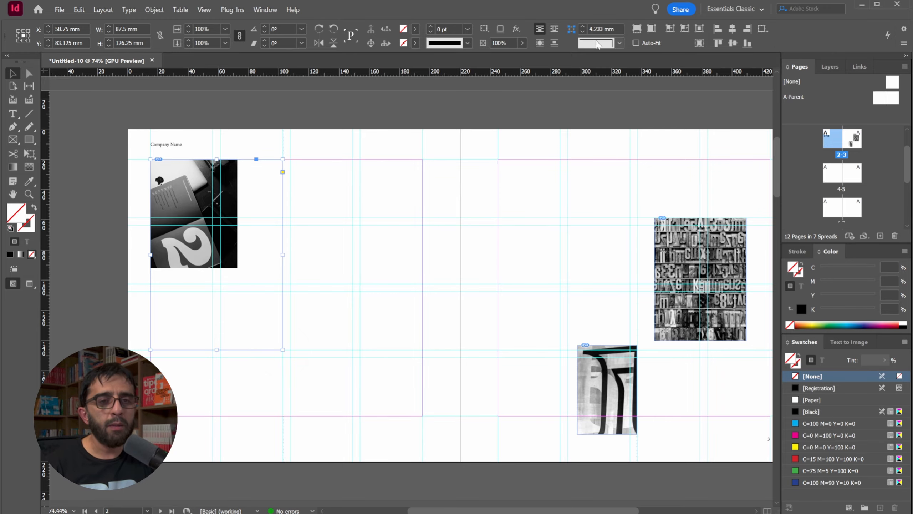
click(637, 28)
click(452, 249)
drag(464, 266, 394, 234)
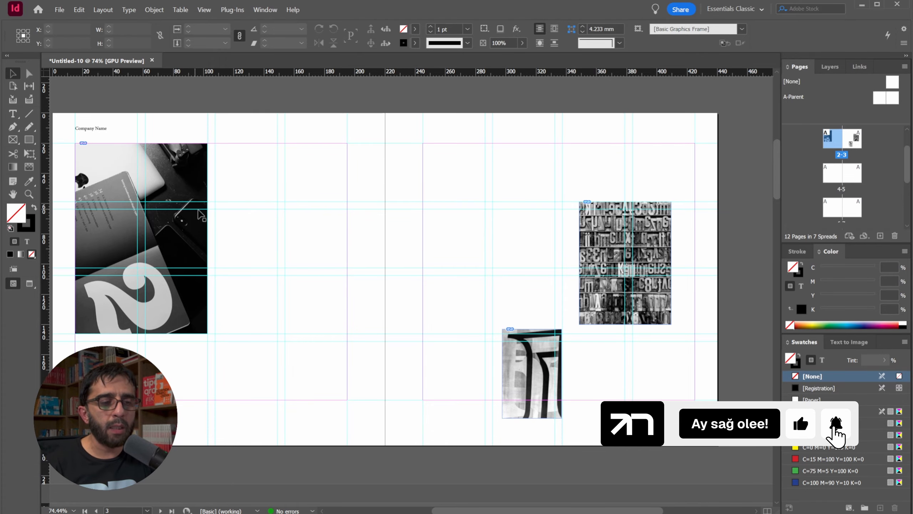
Step: Enlarge image 1's frame along the guides to about 133.75 x 170 mm and fill it proportionally with its picture
click(204, 332)
drag(206, 335, 277, 400)
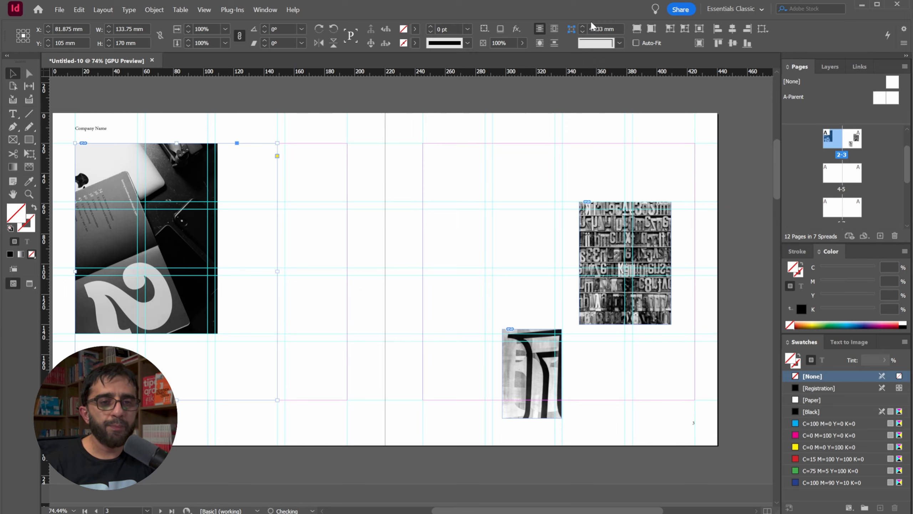
click(637, 29)
click(507, 229)
drag(508, 230, 512, 219)
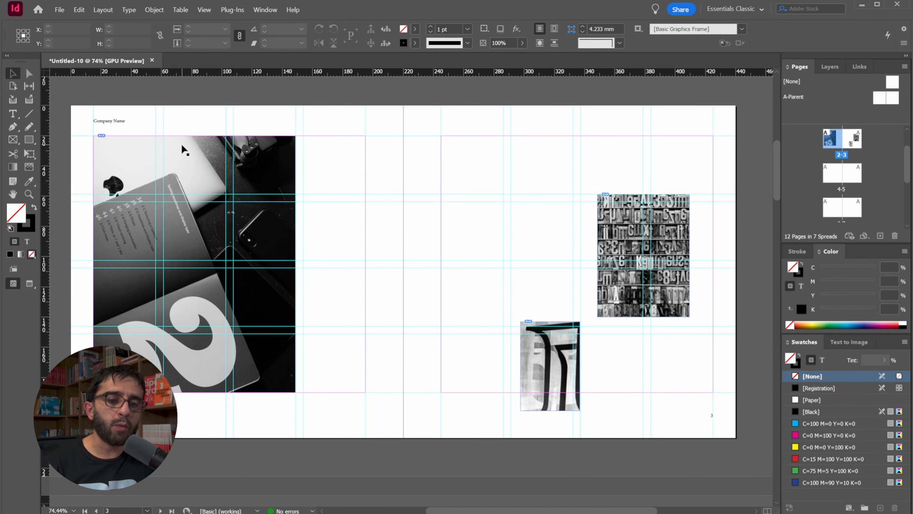
Step: Move image 3 to page 3's bottom inside margin corner, enlarge its frame to 87.5 x 82.5 mm and fill it proportionally
drag(552, 380, 474, 361)
drag(500, 304, 573, 267)
click(637, 30)
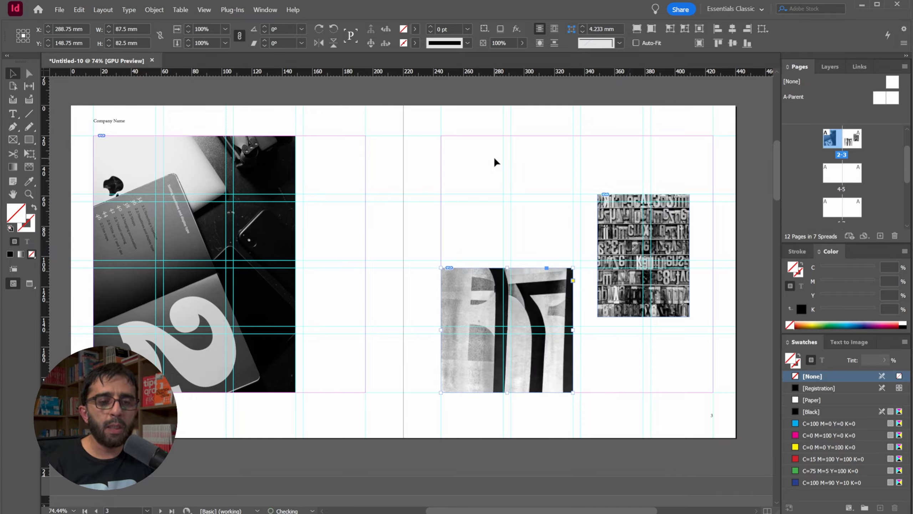
Step: Extend the letterpress image's frame to page 3's outside margin and a lower guide, 76.5 x 87.5 mm, and fill it proportionally
click(613, 265)
click(677, 322)
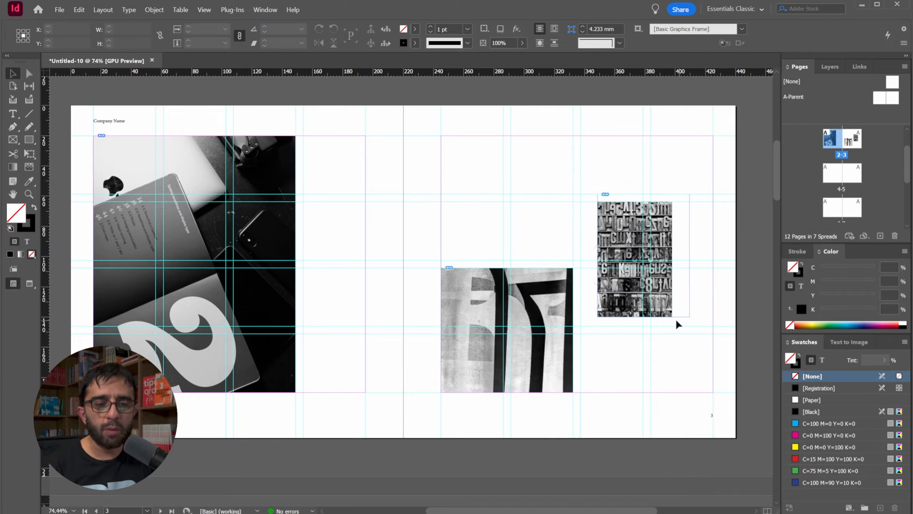
click(689, 312)
drag(689, 317, 711, 325)
click(637, 28)
click(576, 169)
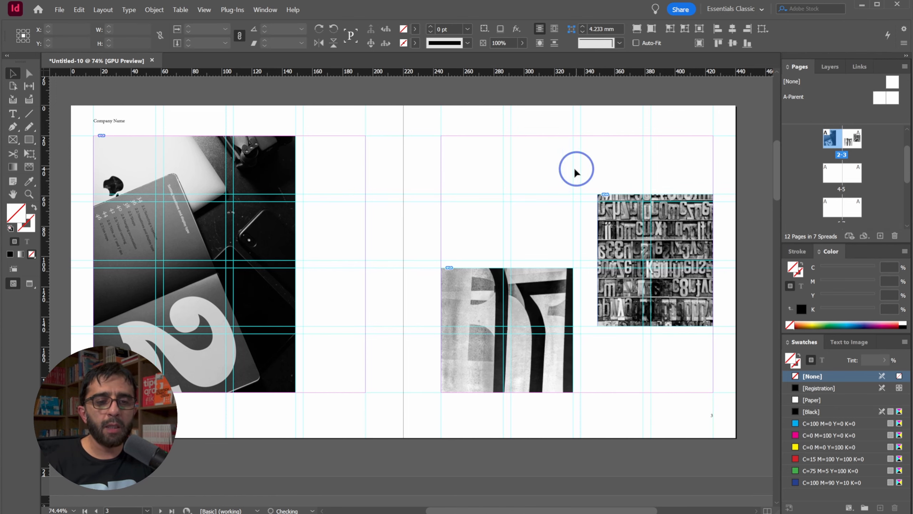
scroll(392, 240, down, 1)
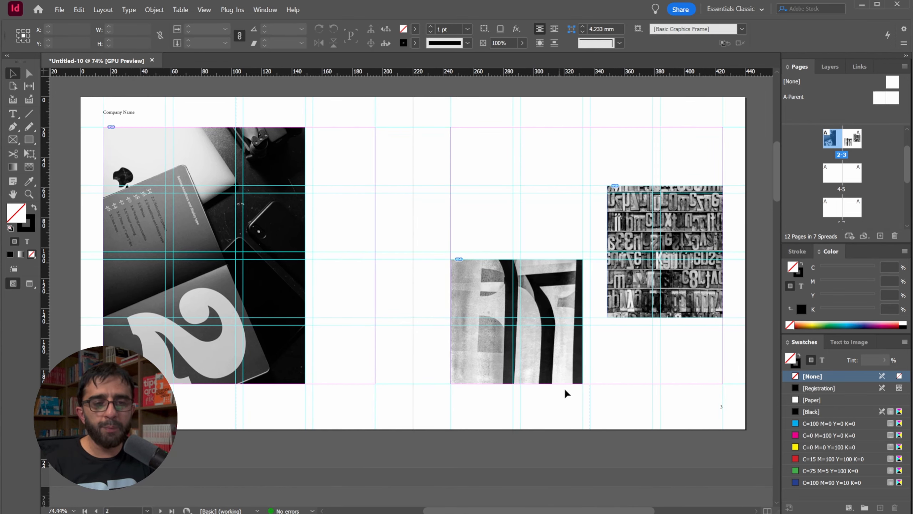
Step: Widen the letterpress frame inward to the column guide, 87.5 mm wide, and refit its picture to fill the frame proportionally
click(652, 245)
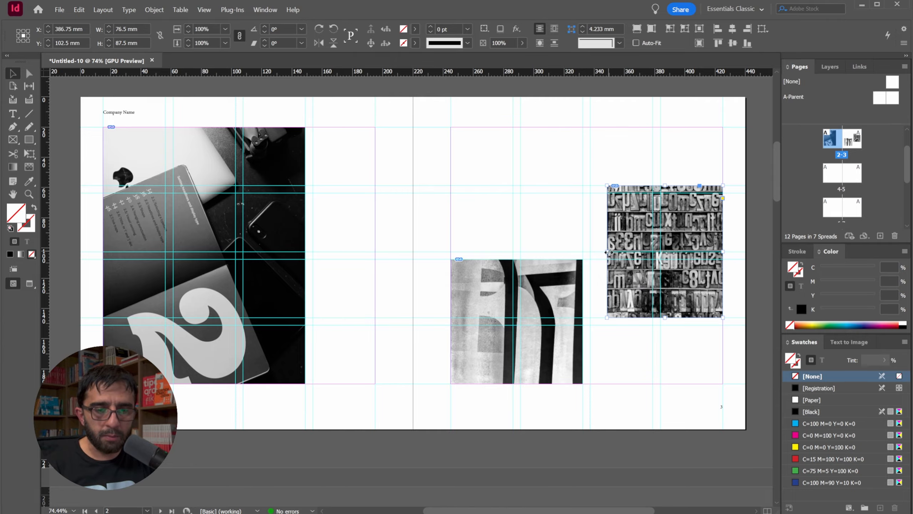
drag(607, 253, 590, 252)
click(636, 32)
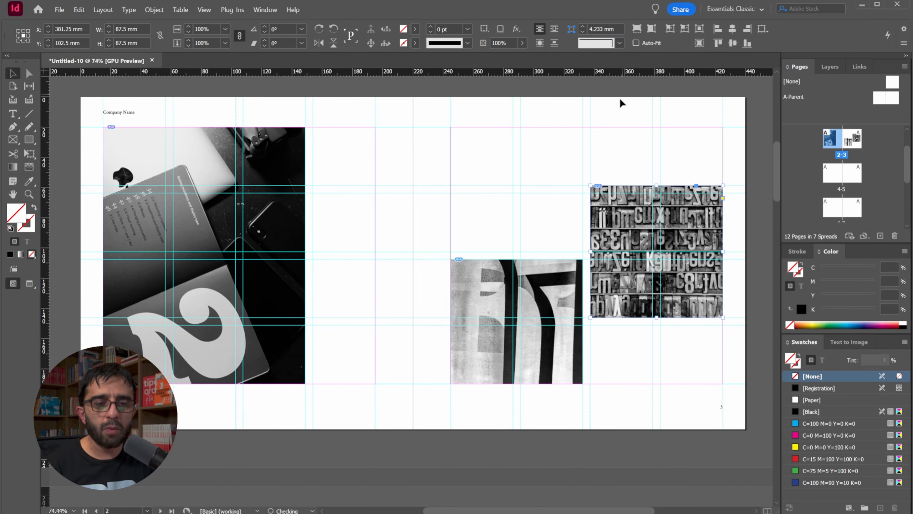
click(621, 100)
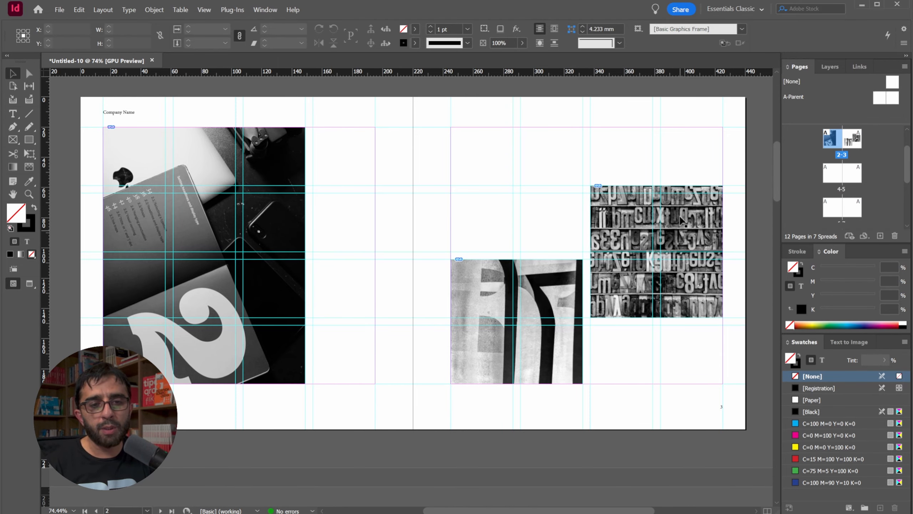
Step: Lower the letterpress frame's top edge to the next row guide, making it 82.5 mm high, and fill it proportionally
click(660, 187)
key(z)
click(703, 186)
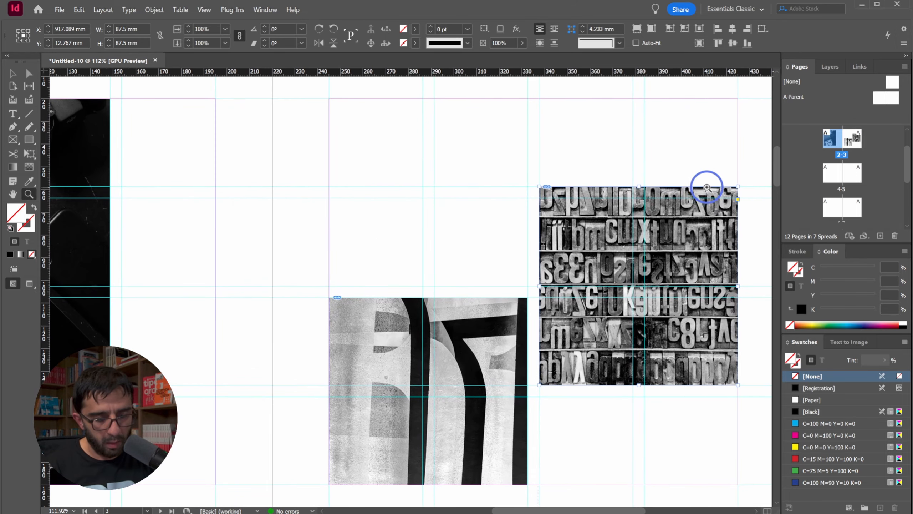
key(v)
drag(615, 233, 545, 218)
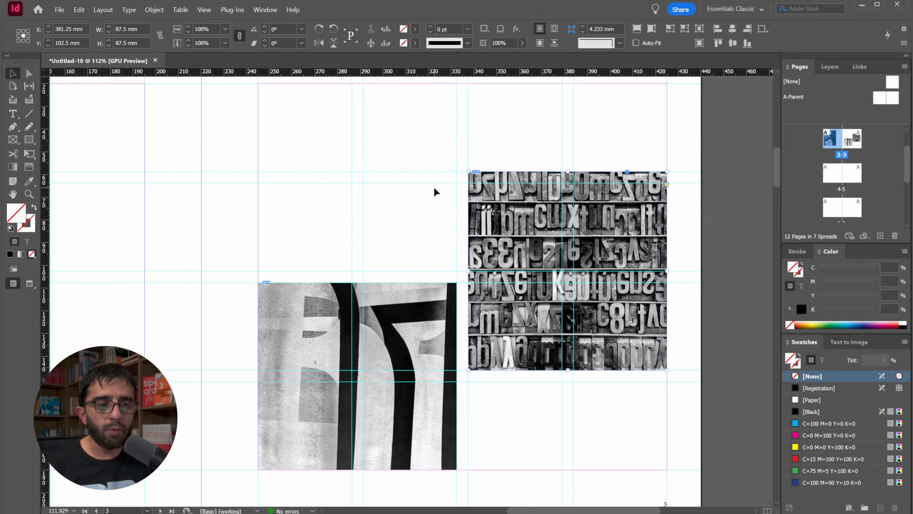
key(z)
drag(583, 176, 607, 169)
key(v)
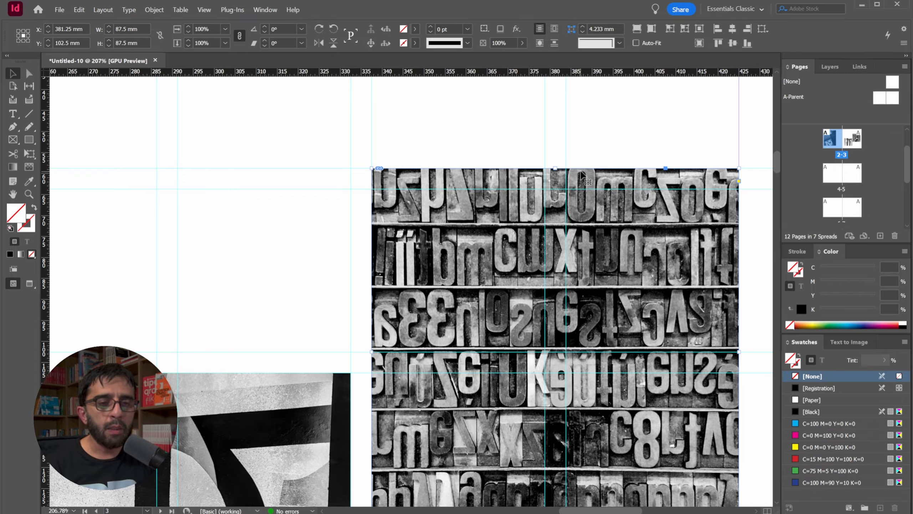
drag(557, 169, 556, 188)
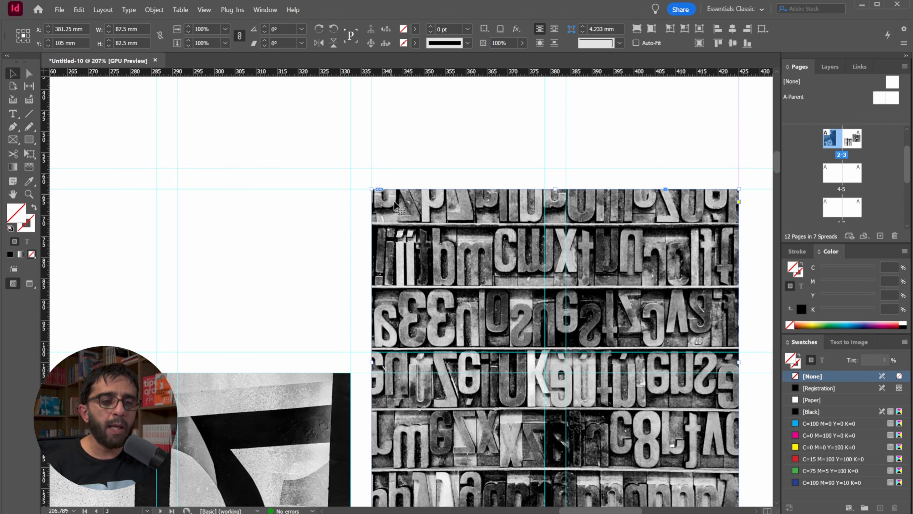
drag(477, 184, 522, 207)
click(639, 29)
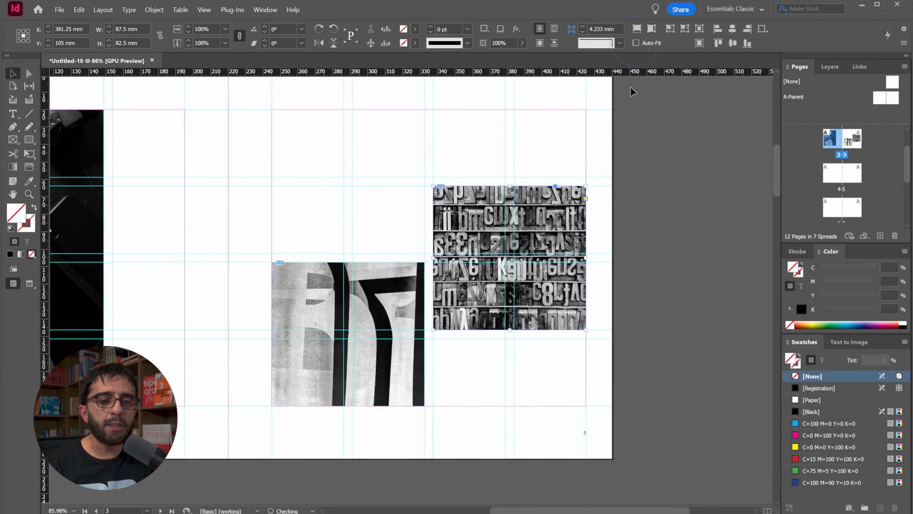
click(622, 124)
Step: Add a 41.25 x 38.75 mm text frame in page 2's top grid cell beside the large image and fill it with placeholder text
key(ctrl+space)
drag(492, 172, 481, 178)
drag(410, 172, 496, 186)
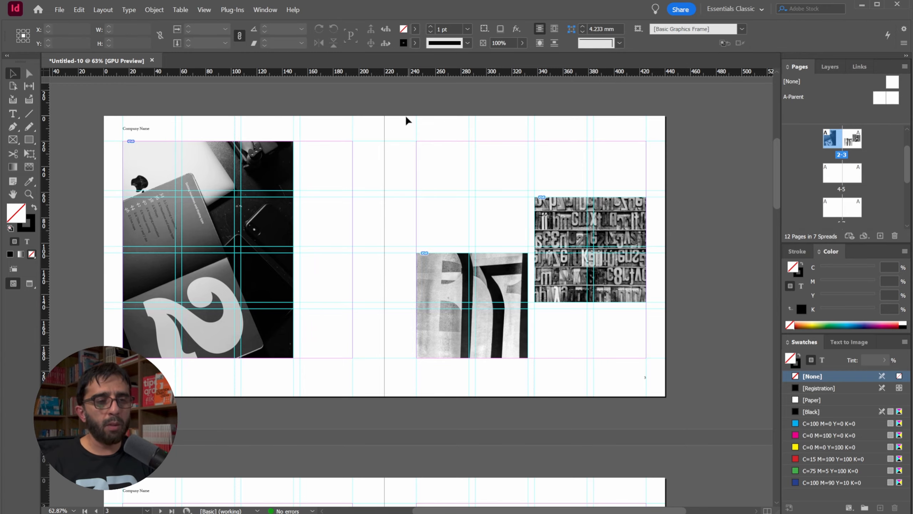
key(ctrl+space)
drag(336, 170, 441, 195)
drag(290, 188, 336, 188)
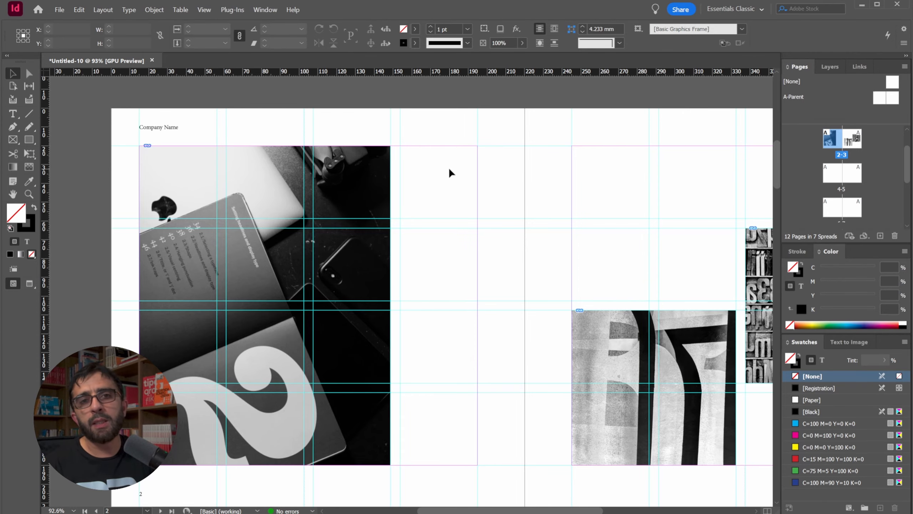
drag(446, 185, 453, 174)
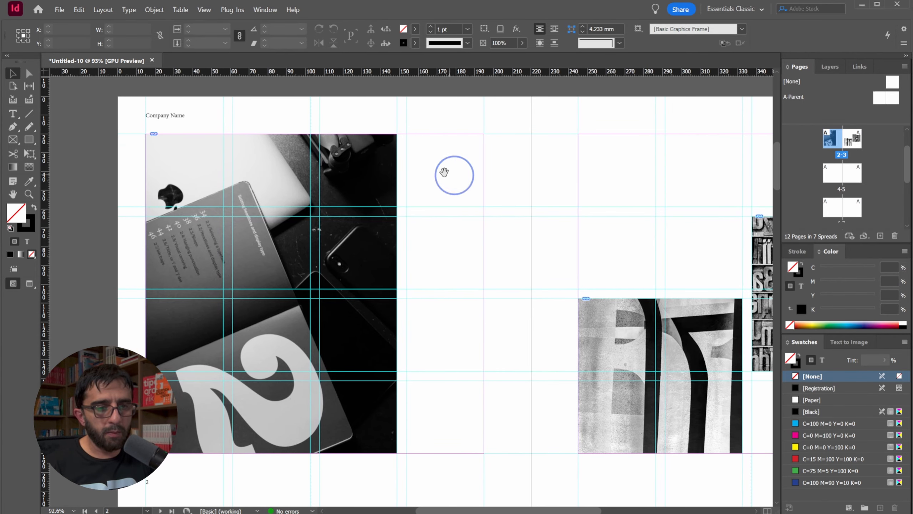
key(t)
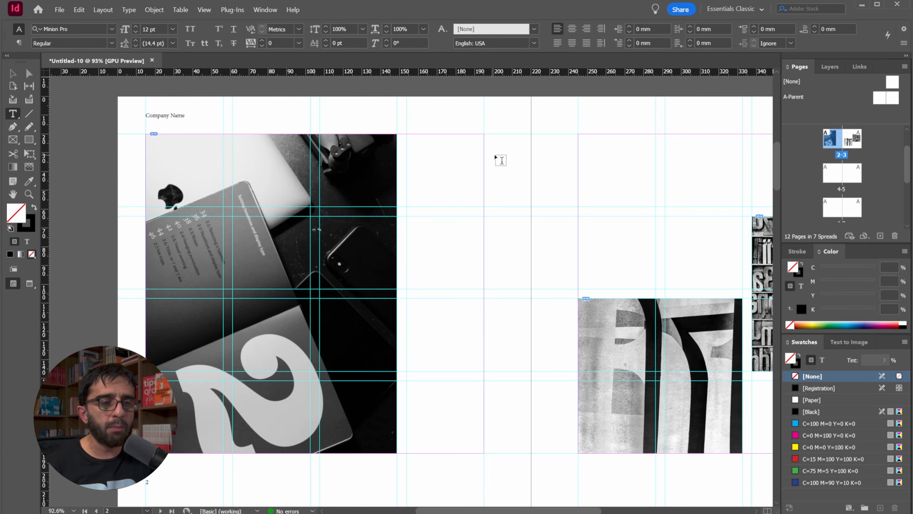
drag(407, 135, 484, 206)
click(129, 10)
click(186, 363)
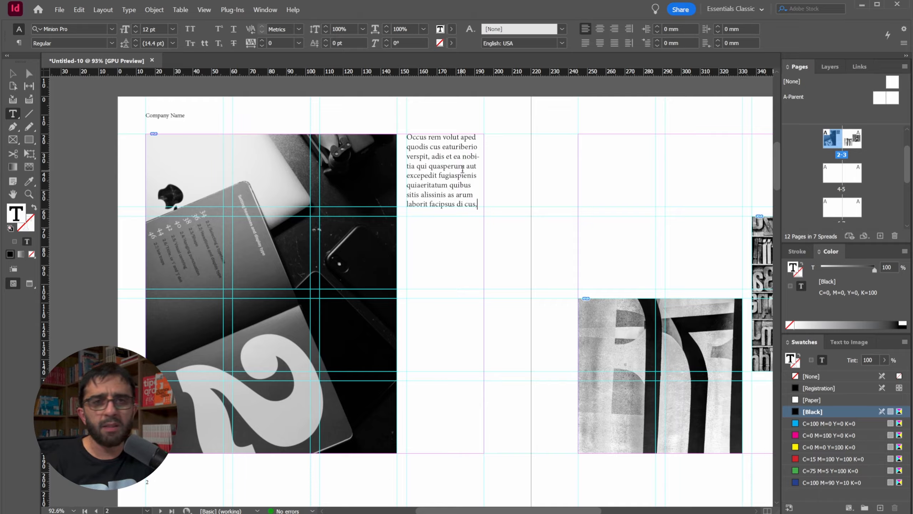
Step: Delete the placeholder text on page 2 from "fugiaspienis" to the end, leaving a short caption
drag(440, 177, 535, 221)
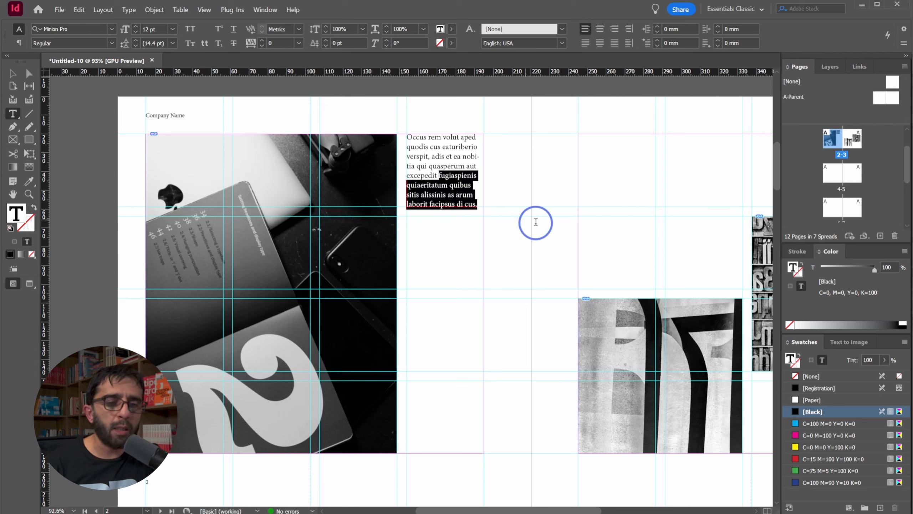
key(BackSpace)
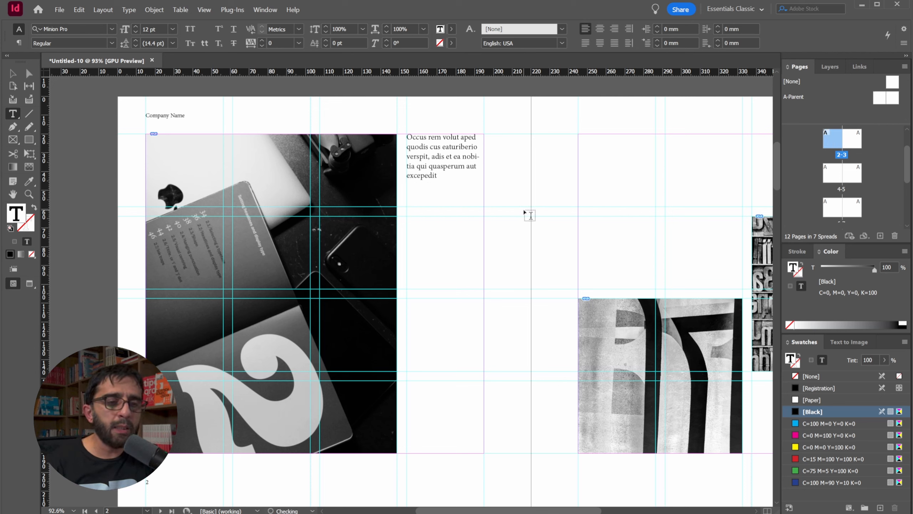
key(Escape)
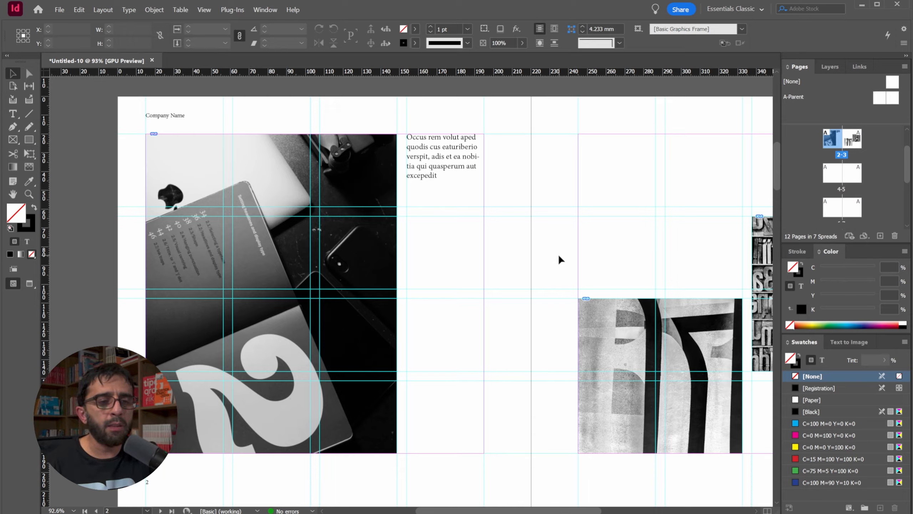
Step: Set the font size of the caption text on page 2 to 8 pt
double_click(444, 156)
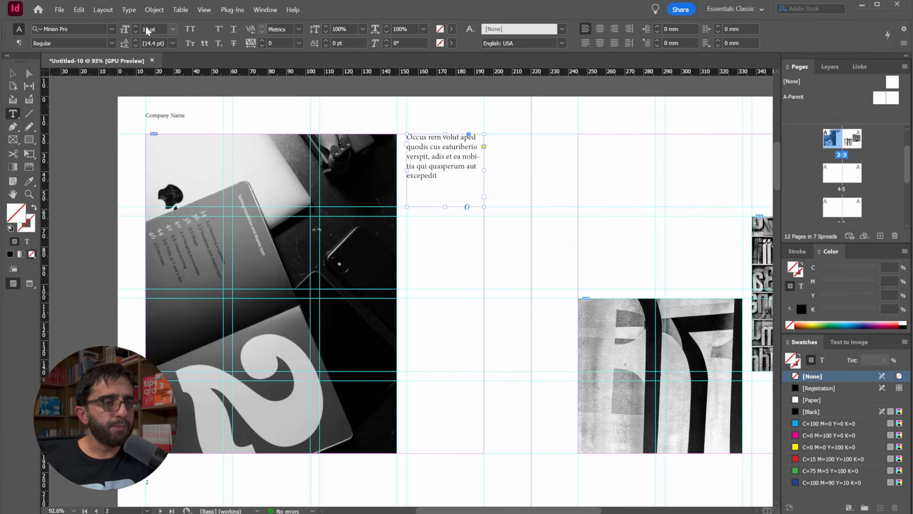
triple_click(147, 31)
text(8)
key(Return)
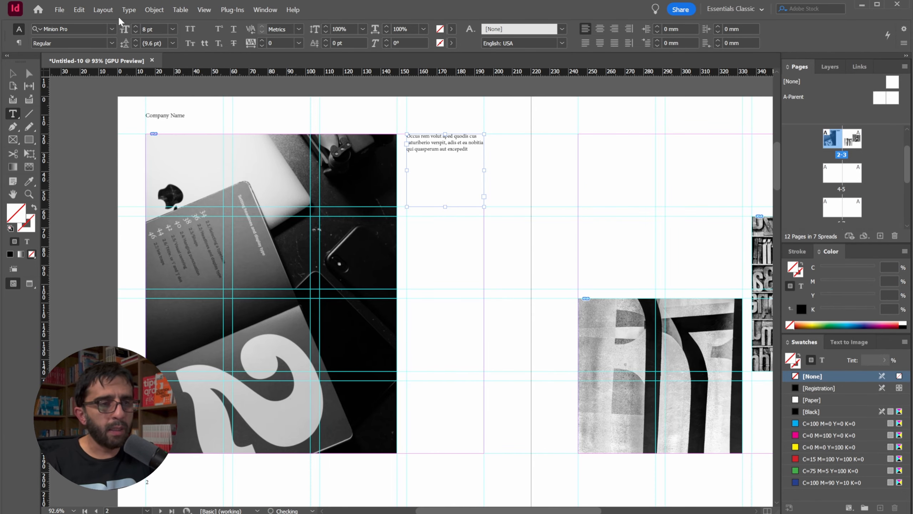
drag(472, 151, 316, 112)
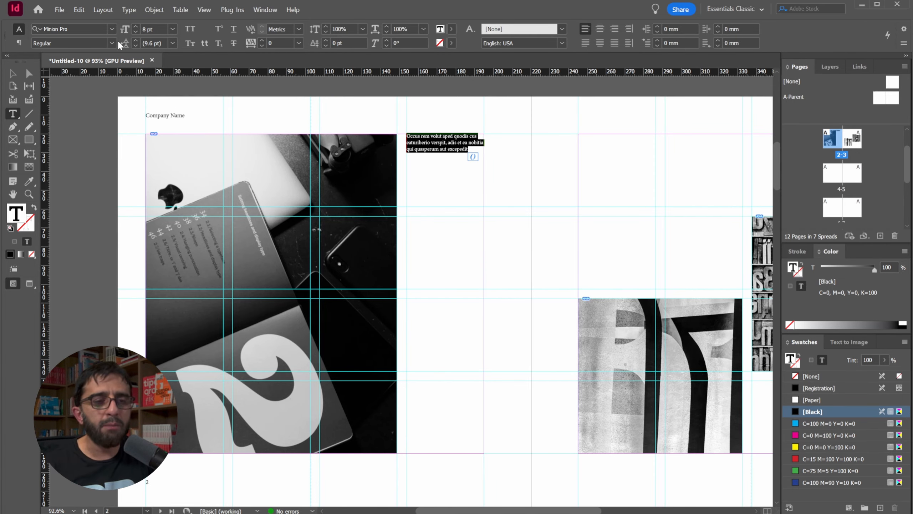
key(Escape)
Step: Preview spread 2-3 without guides and frame edges to examine the caption beside the large image
click(446, 113)
key(w)
drag(628, 227, 616, 227)
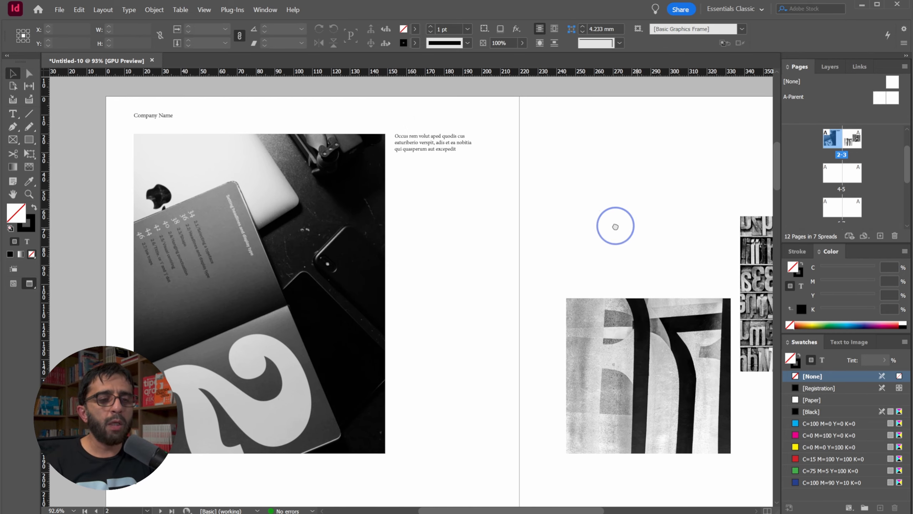
ctrl+alt+click(380, 209)
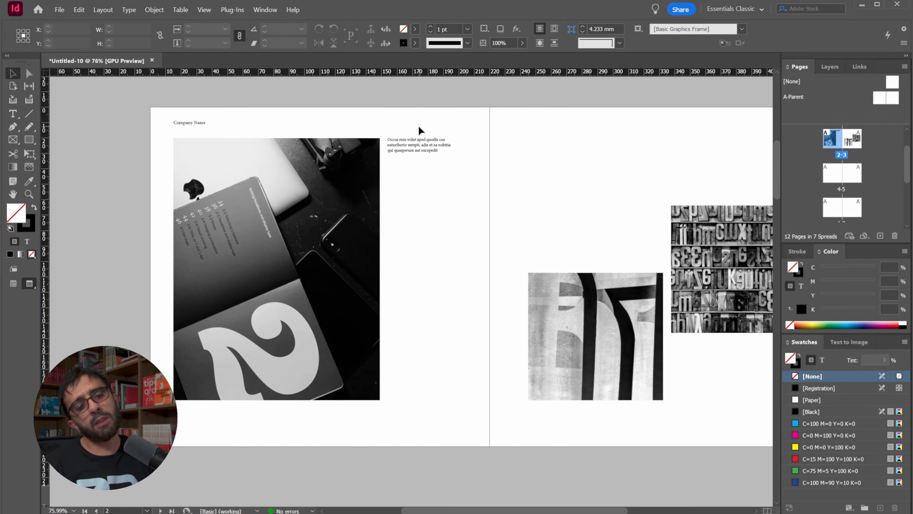
Step: Shorten the caption frame to 18 mm high and move it straight down to the top of the second grid row
key(w)
click(392, 145)
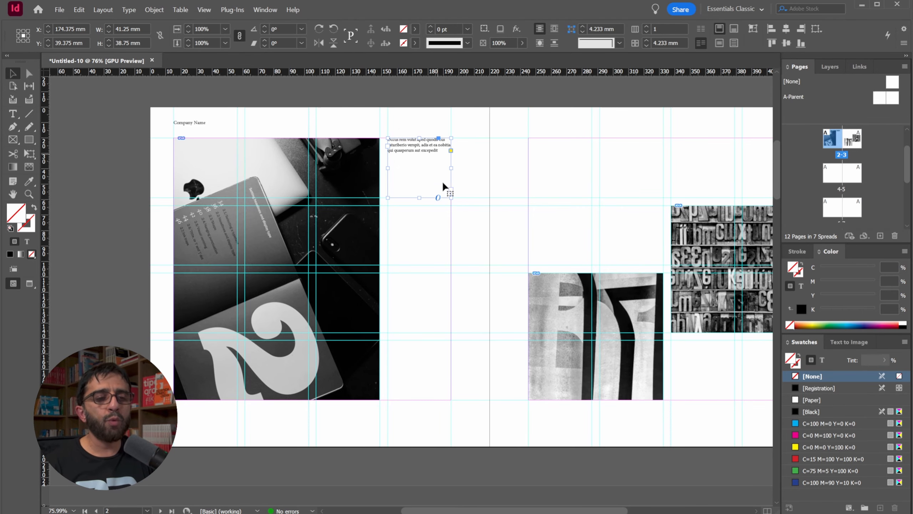
drag(419, 198, 419, 165)
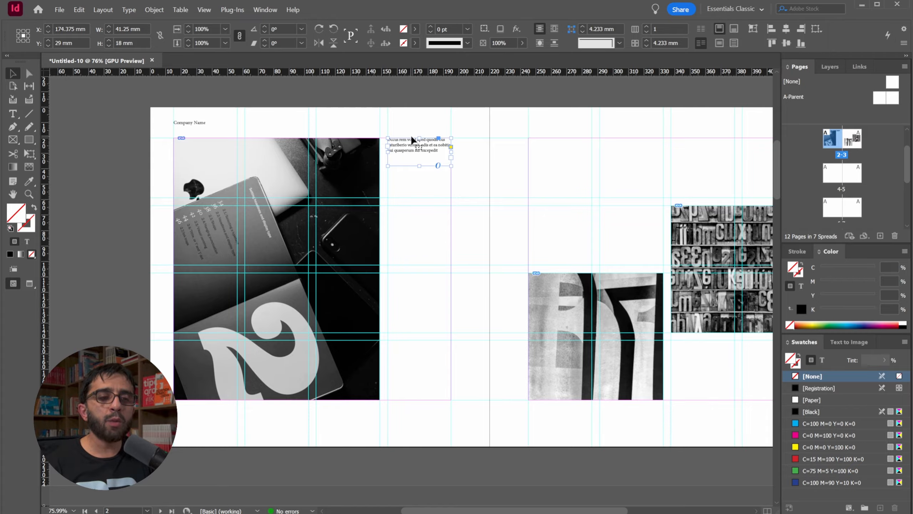
drag(392, 142, 406, 211)
click(429, 165)
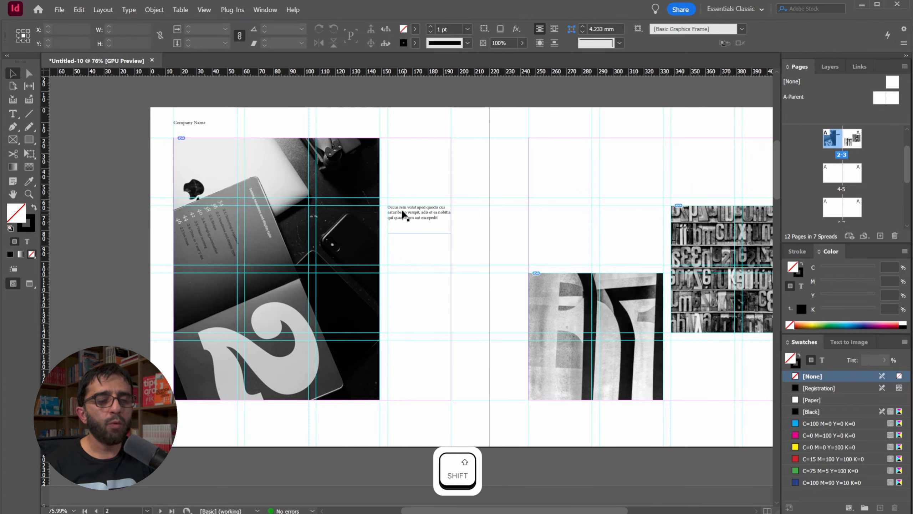
click(435, 160)
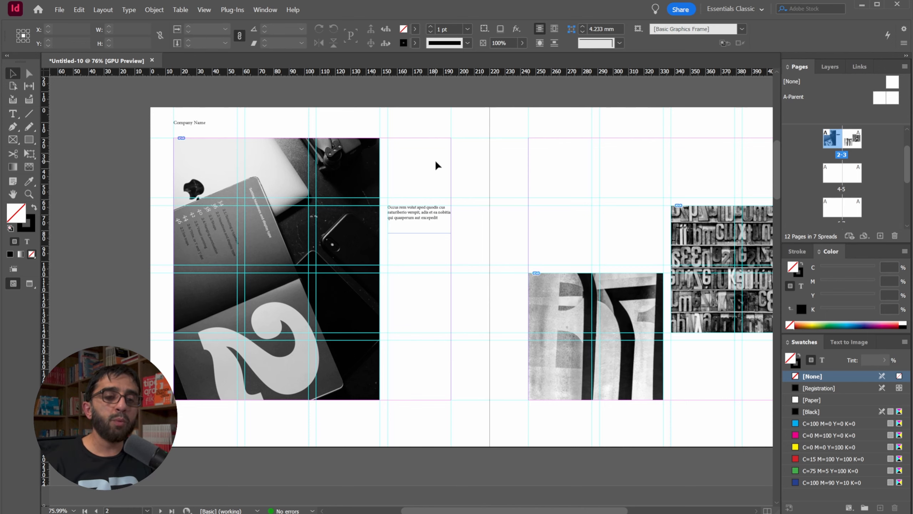
Step: Compare spread 2-3 in preview and with guides to check how the caption and images align to the grid
drag(442, 170, 374, 177)
key(w)
click(408, 162)
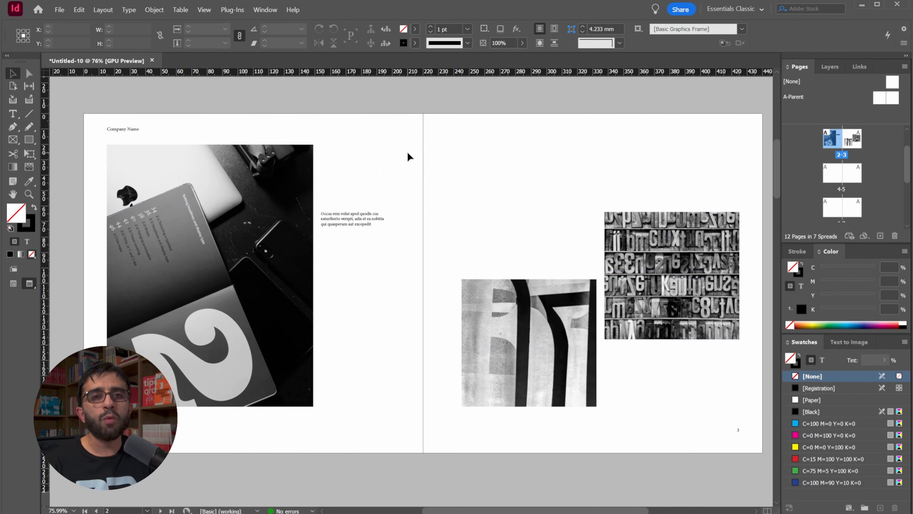
key(w)
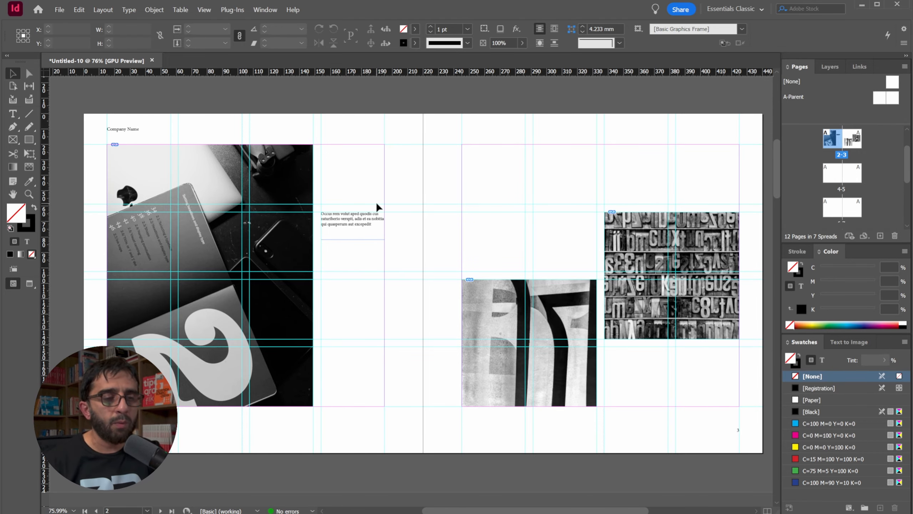
key(w)
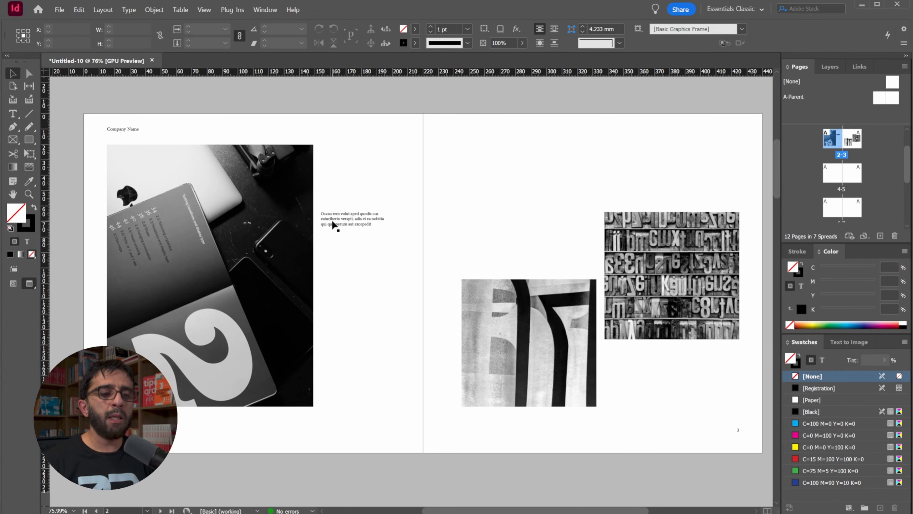
click(332, 224)
click(624, 215)
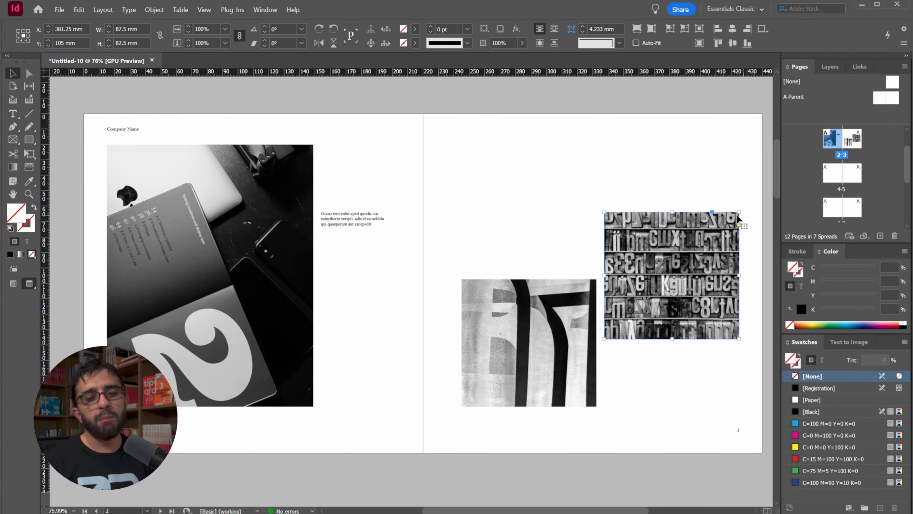
click(547, 156)
key(w)
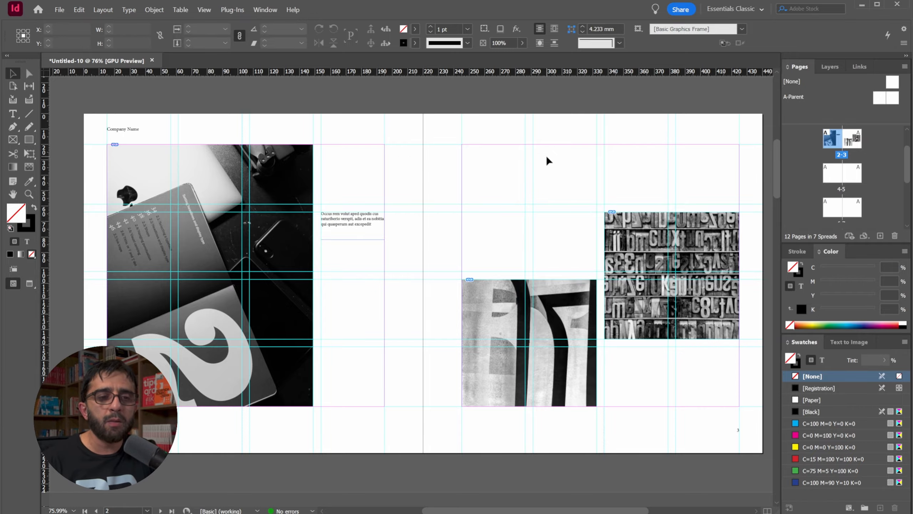
key(w)
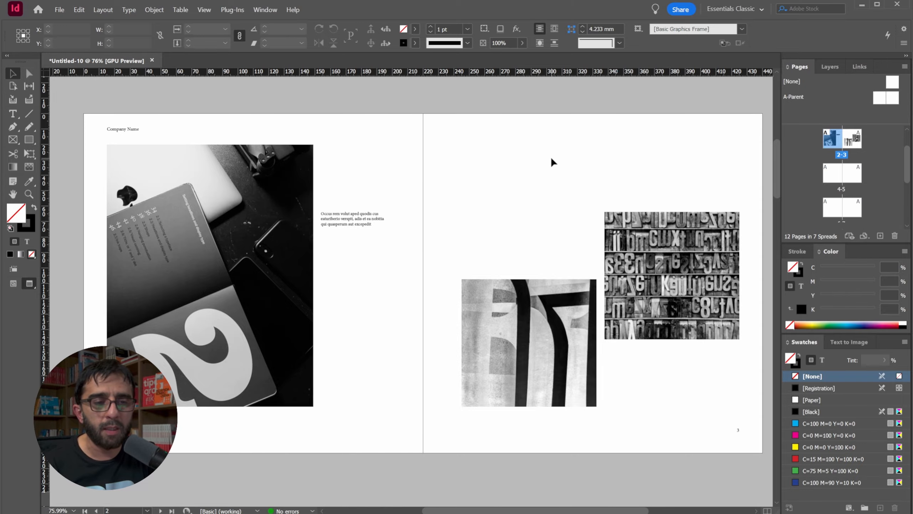
Step: Duplicate the page 2 caption straight across to page 3's second column and trim the copy's opening words so it starts with a capital S
key(w)
drag(377, 216, 590, 216)
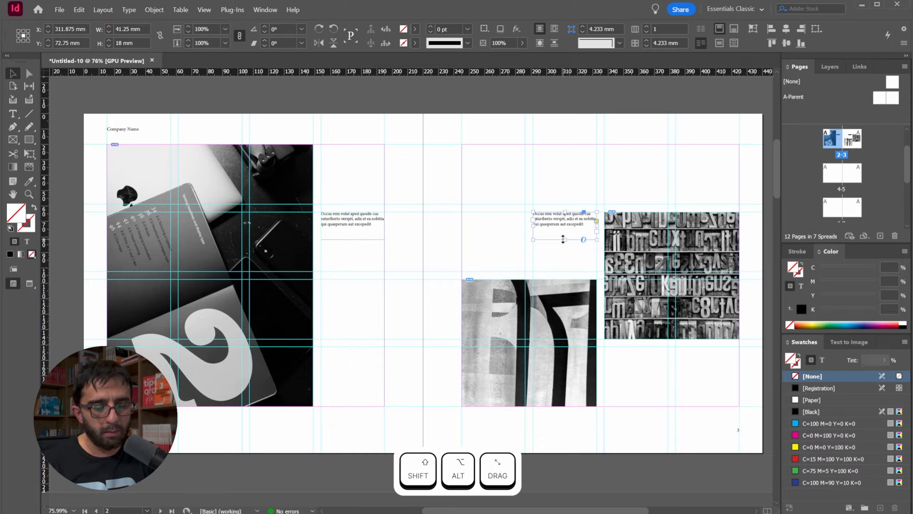
key(t)
drag(557, 218, 497, 205)
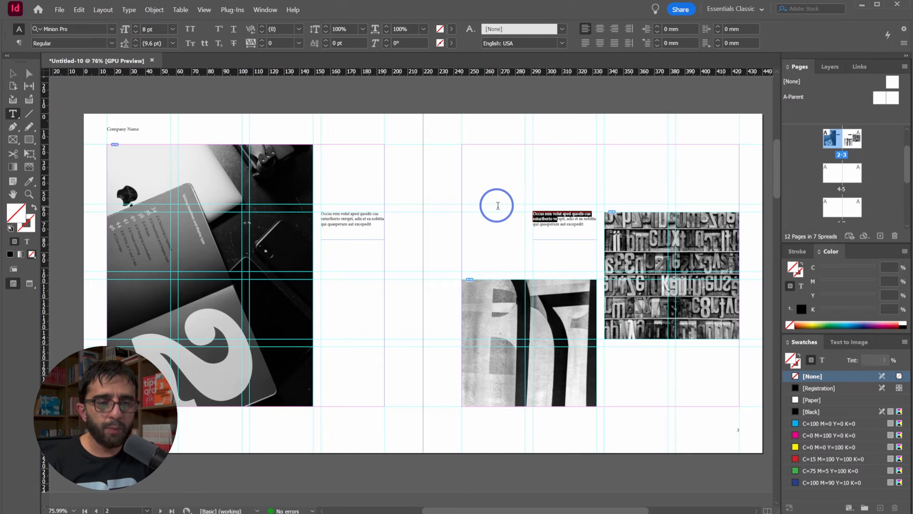
key(BackSpace)
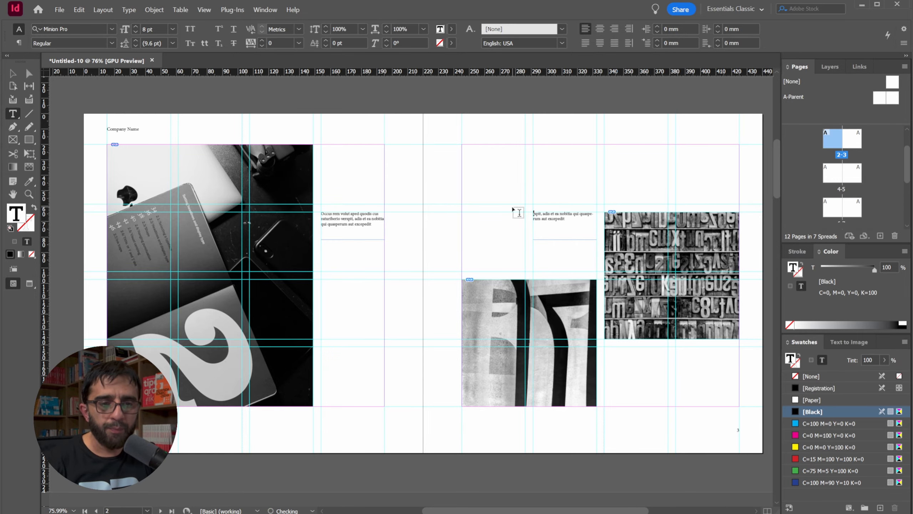
key(shift+Right)
text(S)
key(Escape)
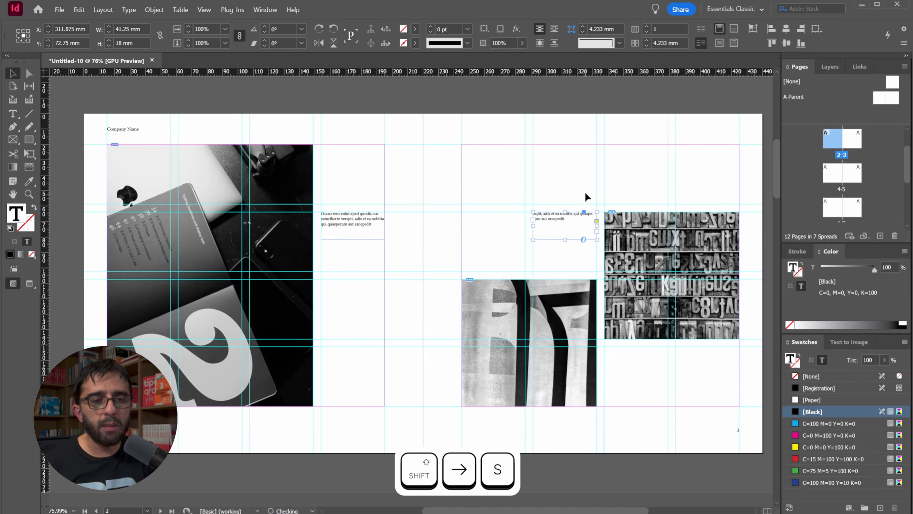
Step: Align the page 3 caption's text to the bottom of its frame and move it to the bottom margin in the third column, below the letterpress image
click(646, 148)
key(w)
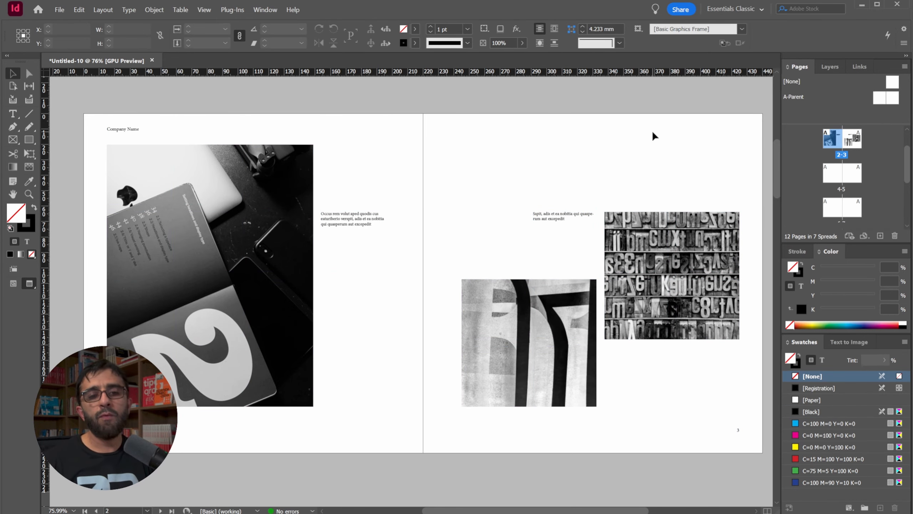
key(w)
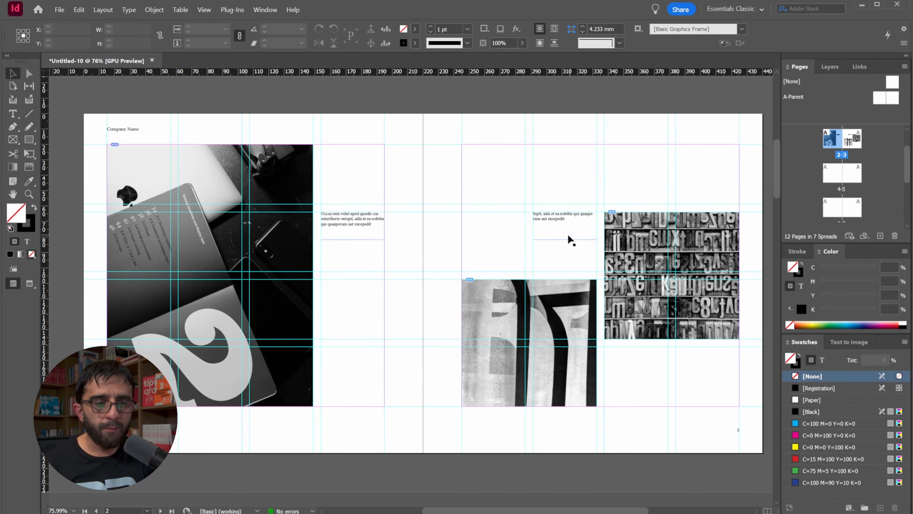
click(575, 219)
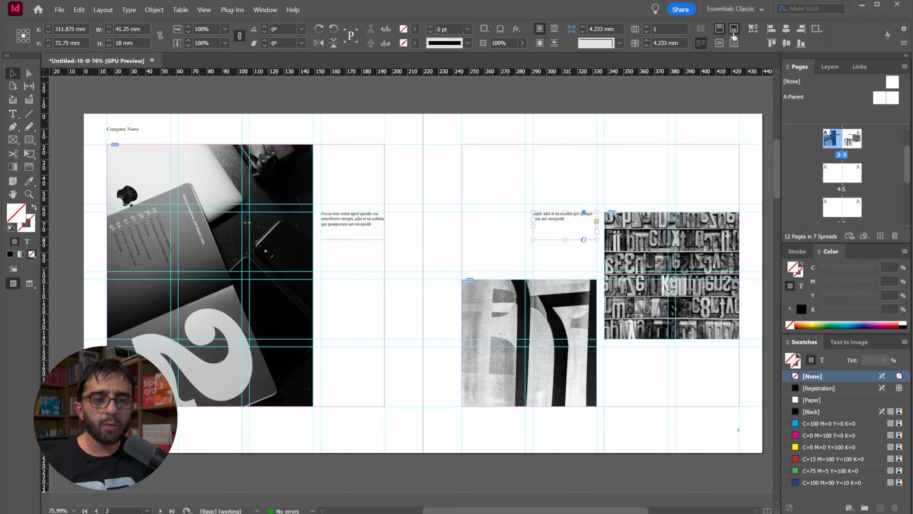
click(734, 28)
click(569, 184)
drag(572, 229, 637, 396)
click(639, 446)
Step: Compare spread 2-3 in preview and with guides to examine how the bottom-aligned caption on page 3 lines up with the neighbouring image
key(w)
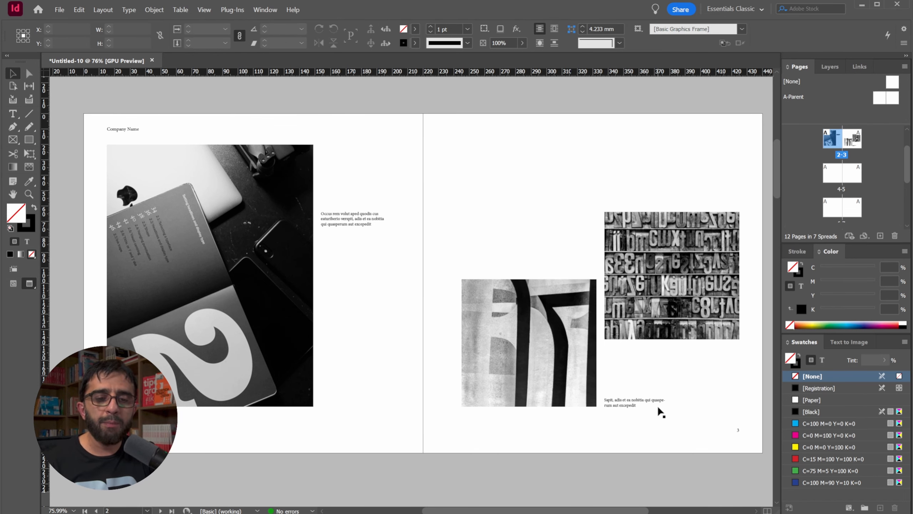
key(w)
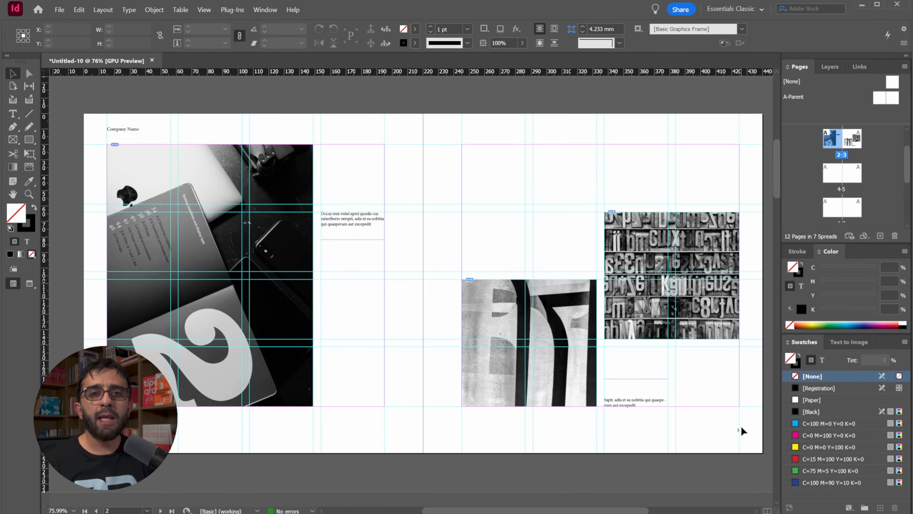
key(w)
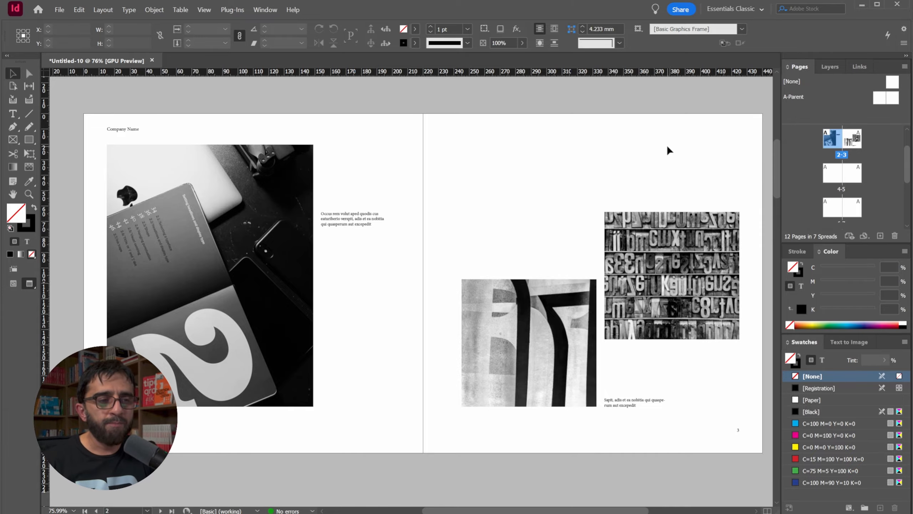
key(w)
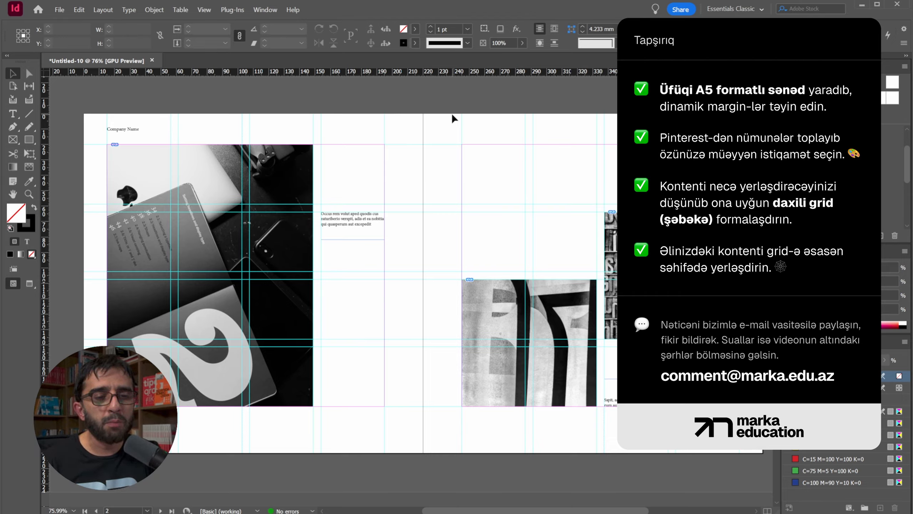
drag(452, 129, 439, 115)
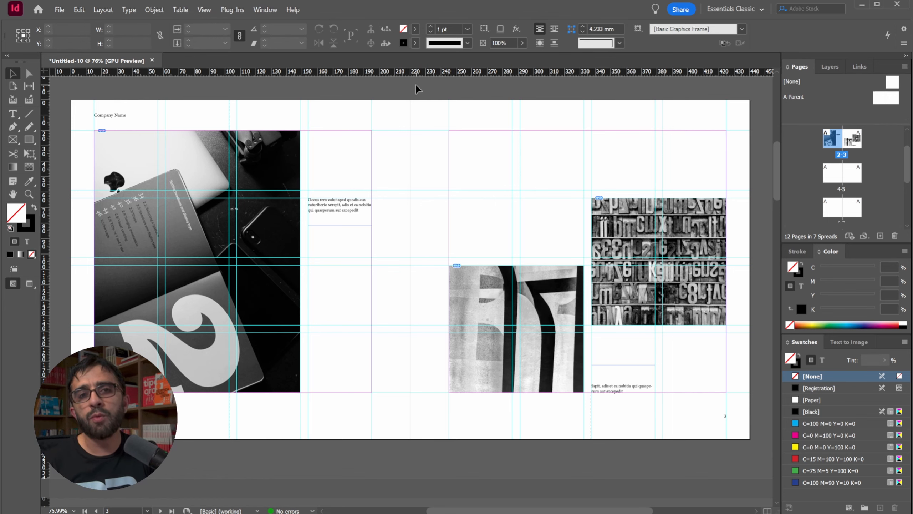
drag(397, 104, 402, 120)
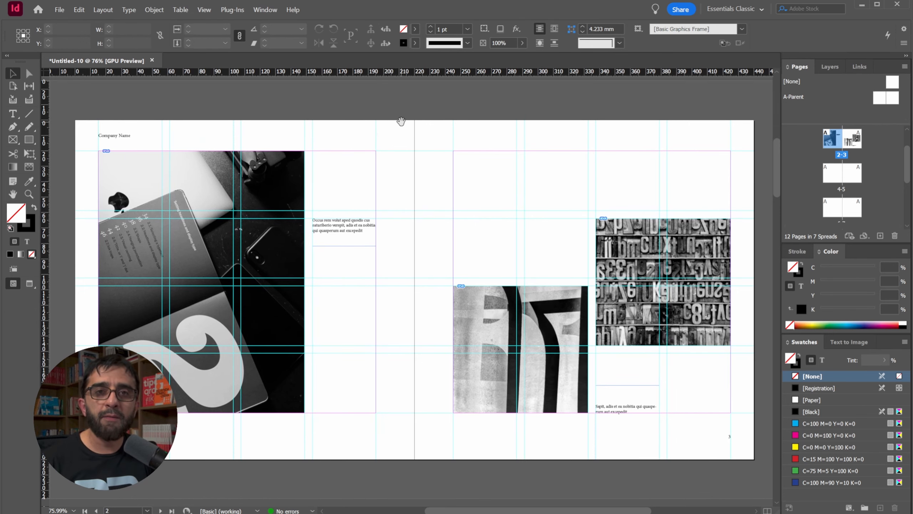